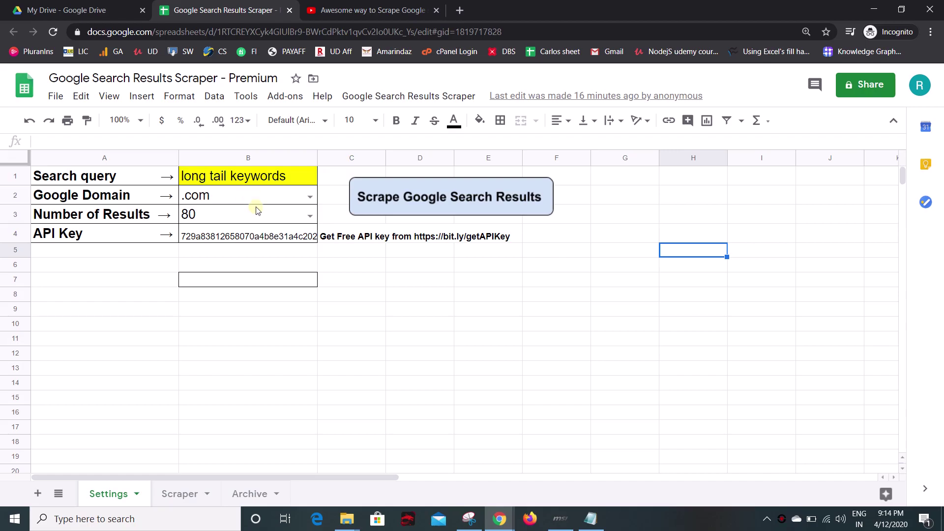
Look through the choices offered for the number of results and the Google domain on the Settings sheet.
click(311, 219)
click(324, 363)
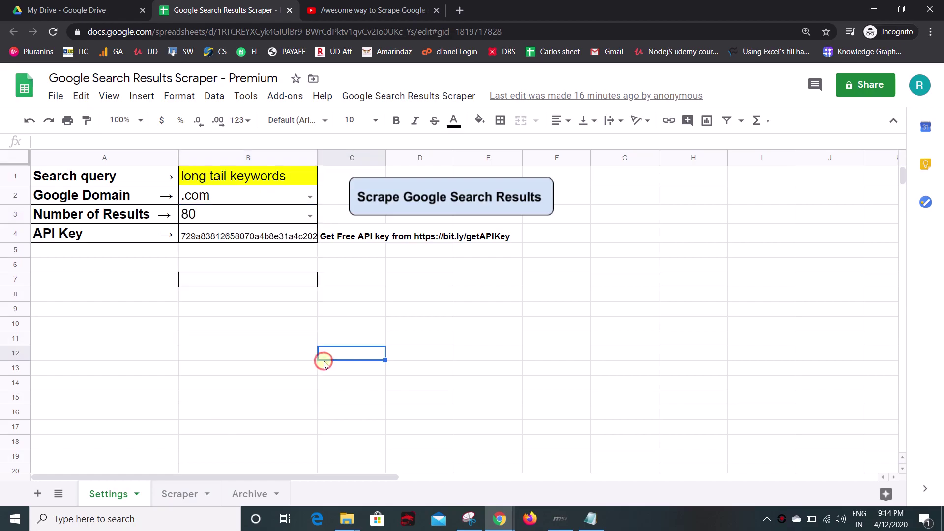
click(310, 197)
scroll(259, 276, down, 4)
scroll(260, 279, down, 4)
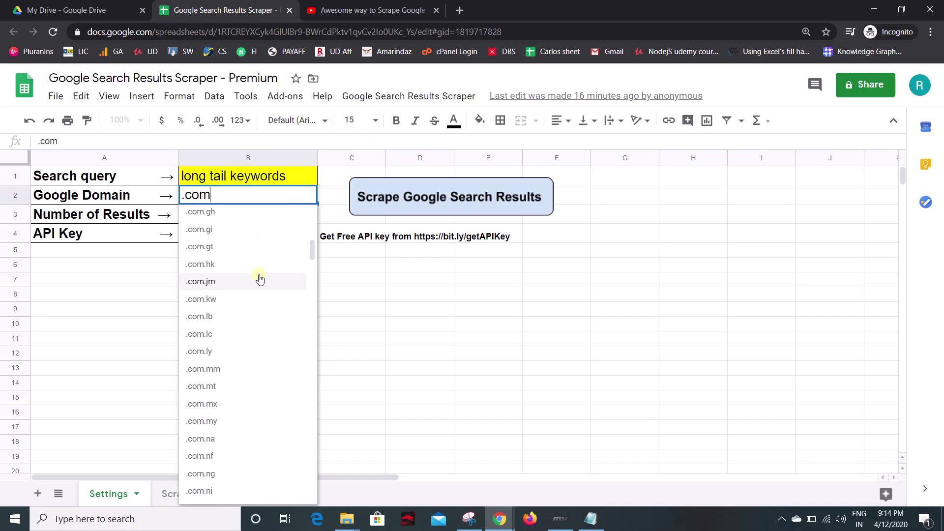
click(352, 294)
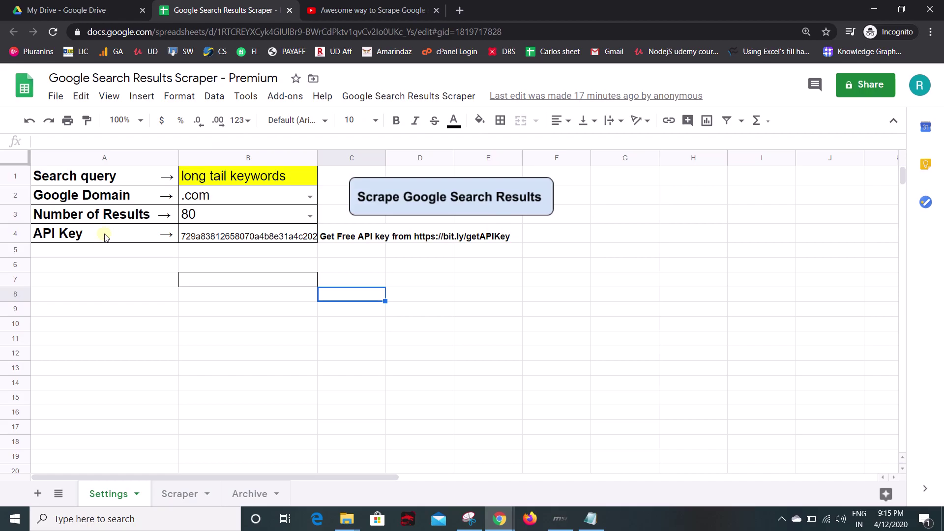
Check the description and comments of the YouTube video on scraping Google search results, and return to the spreadsheet.
click(374, 10)
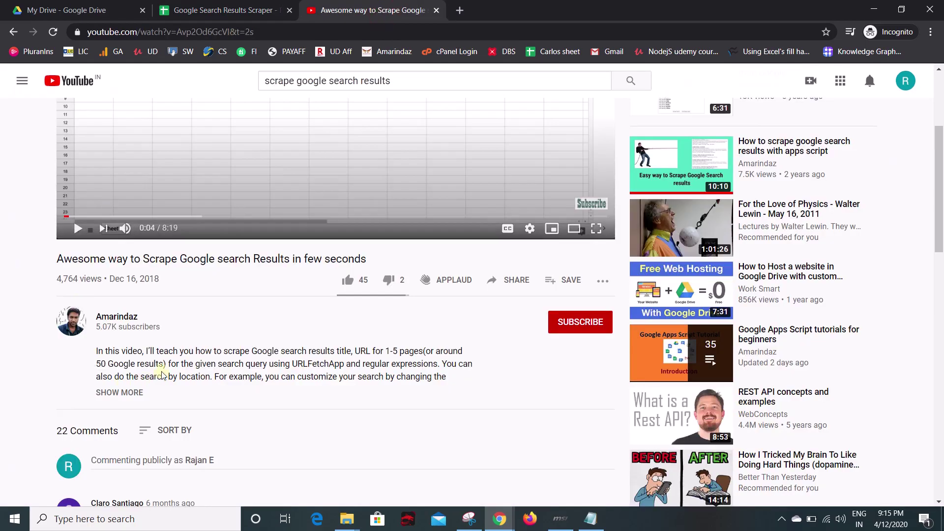
scroll(168, 368, down, 6)
scroll(253, 364, up, 4)
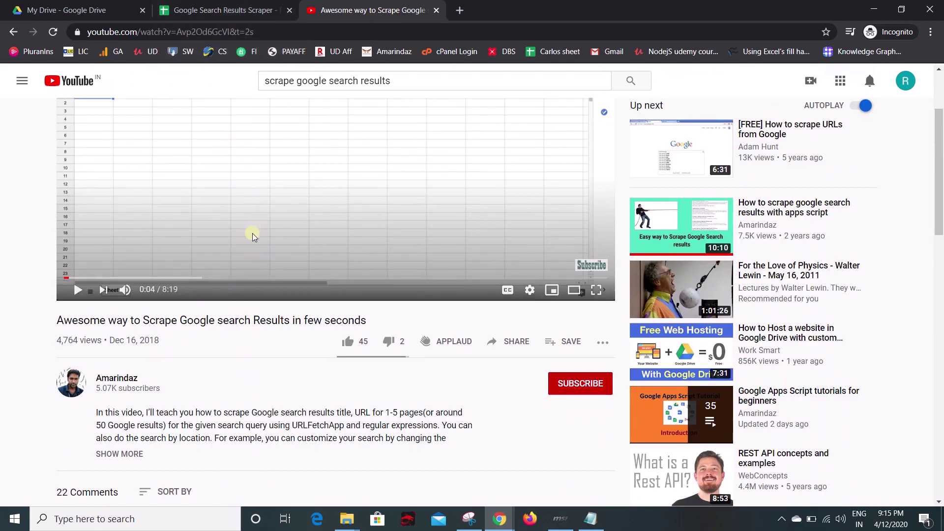
scroll(200, 342, down, 5)
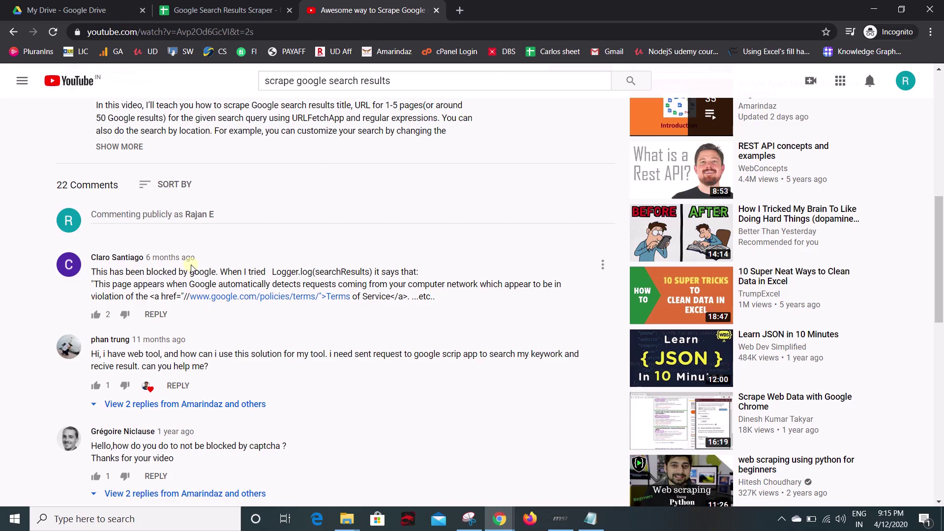
click(190, 9)
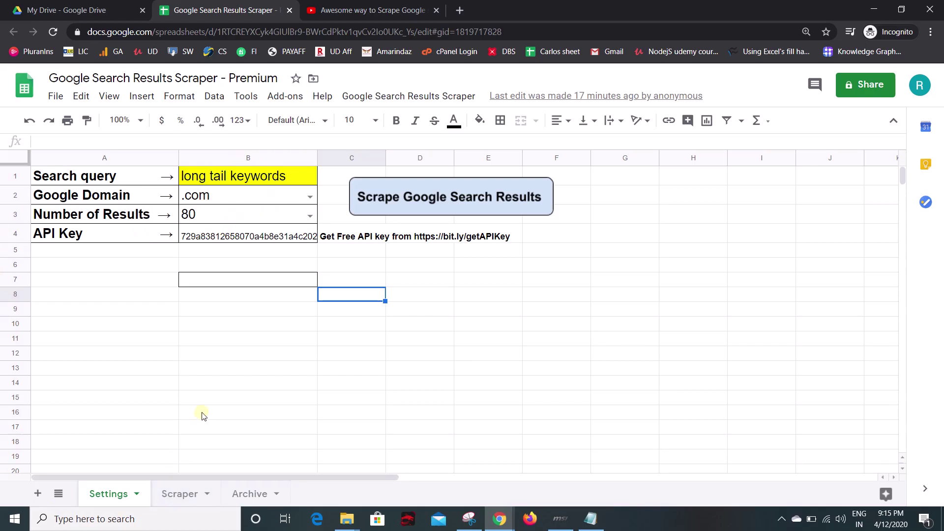
Review the search query and Google domain on the Settings sheet, and set the number of results to 30.
click(119, 181)
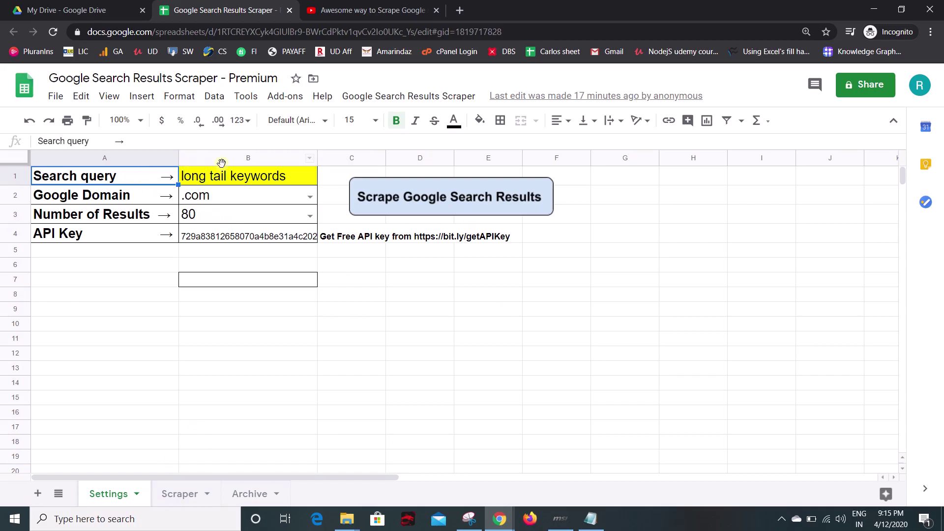
click(233, 178)
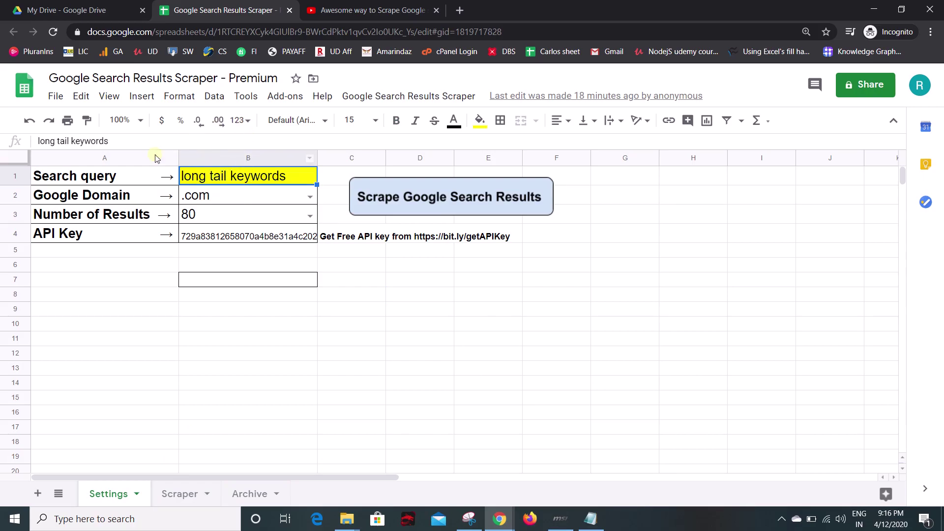
click(310, 196)
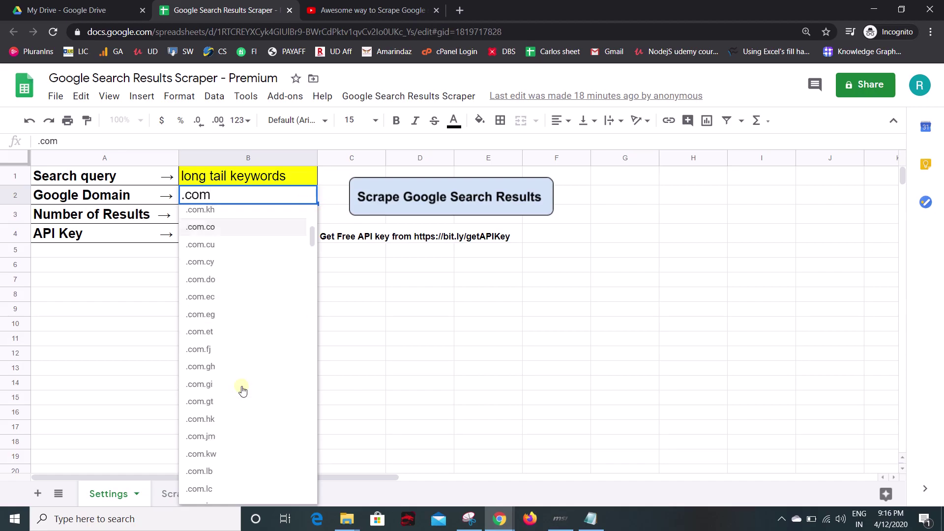
click(274, 221)
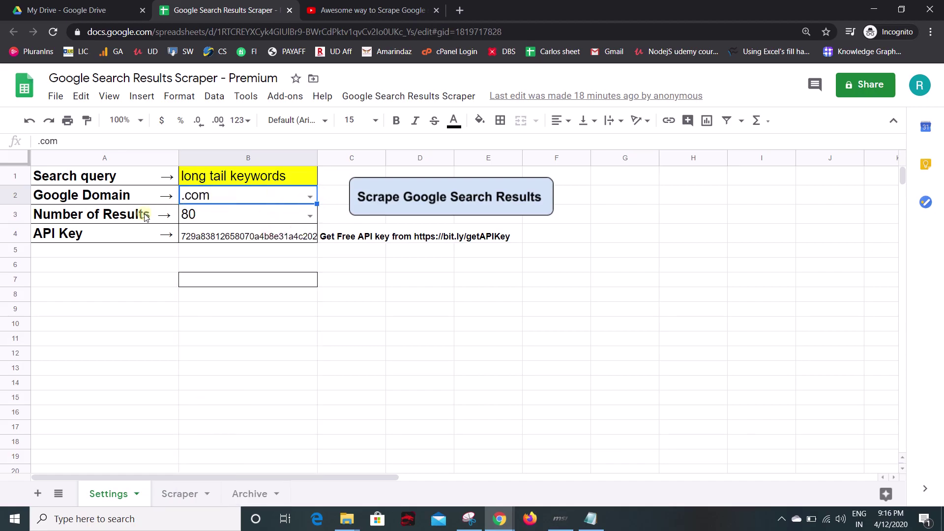
click(310, 215)
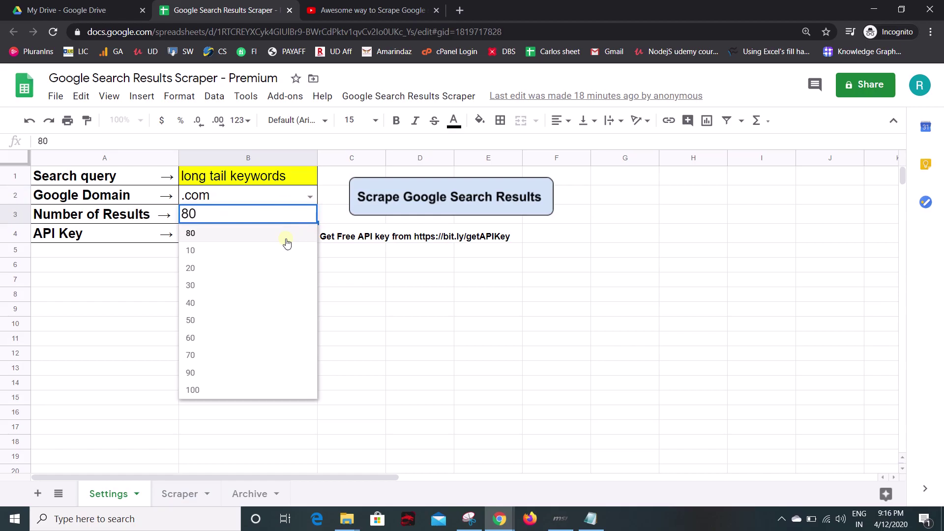
click(245, 291)
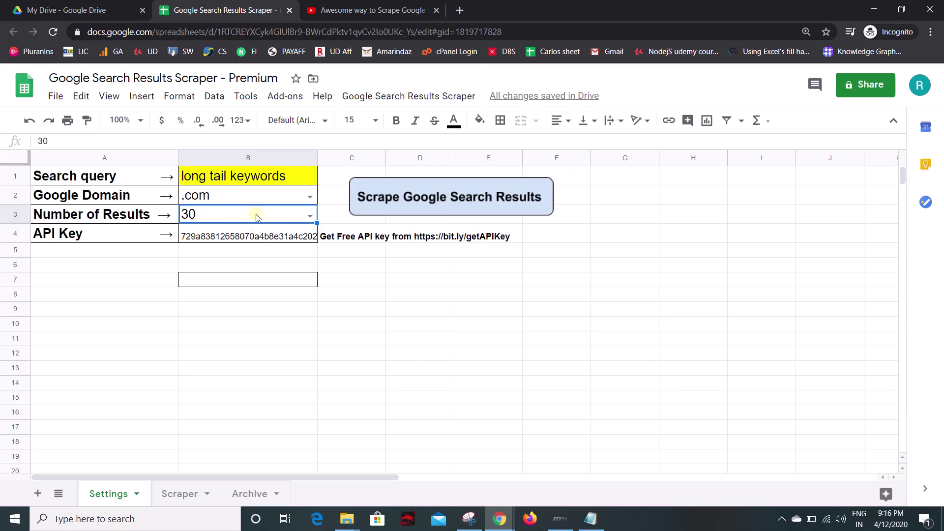
Run Scrape Google Search Results from the Scraper sheet and continue to the script's authorization.
click(178, 496)
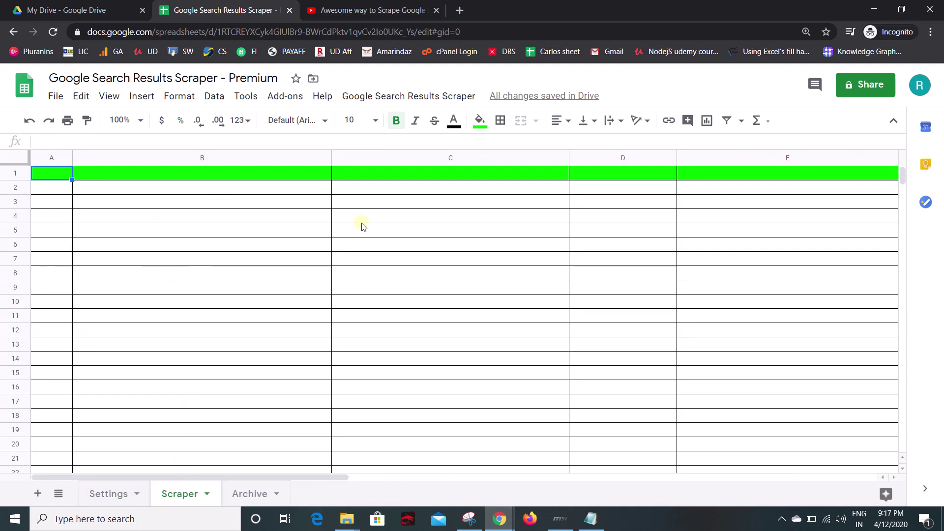
click(109, 495)
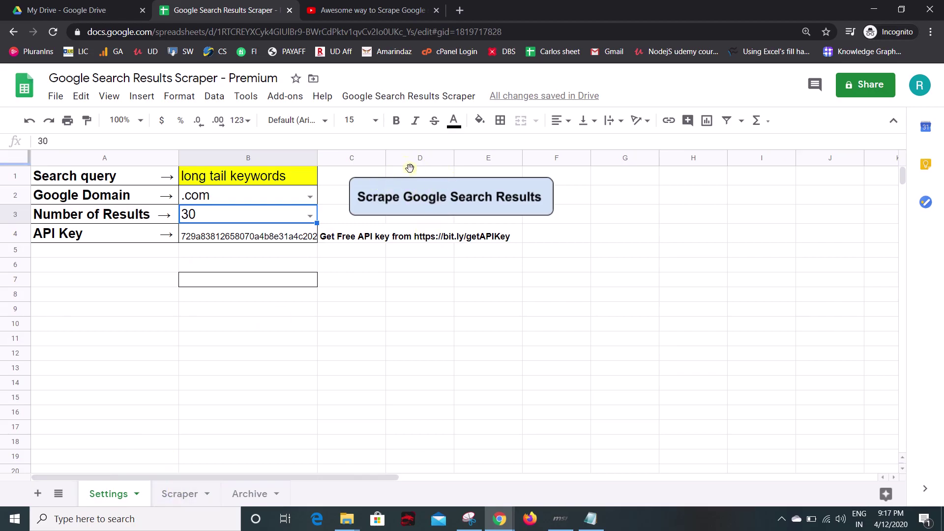
click(186, 493)
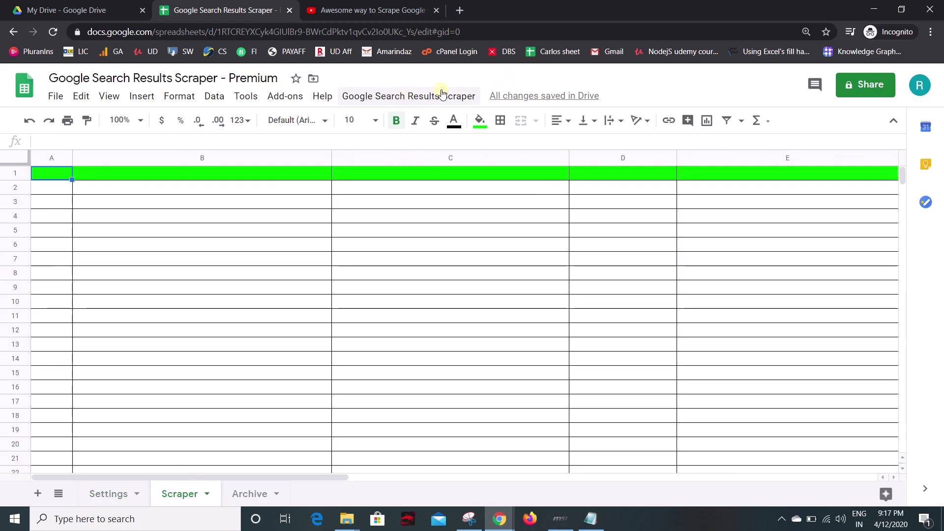
click(441, 95)
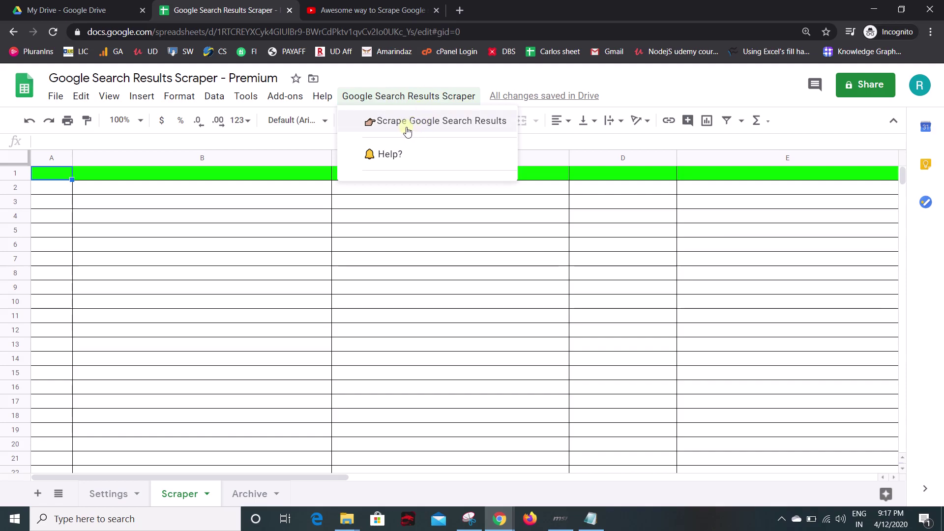
click(438, 123)
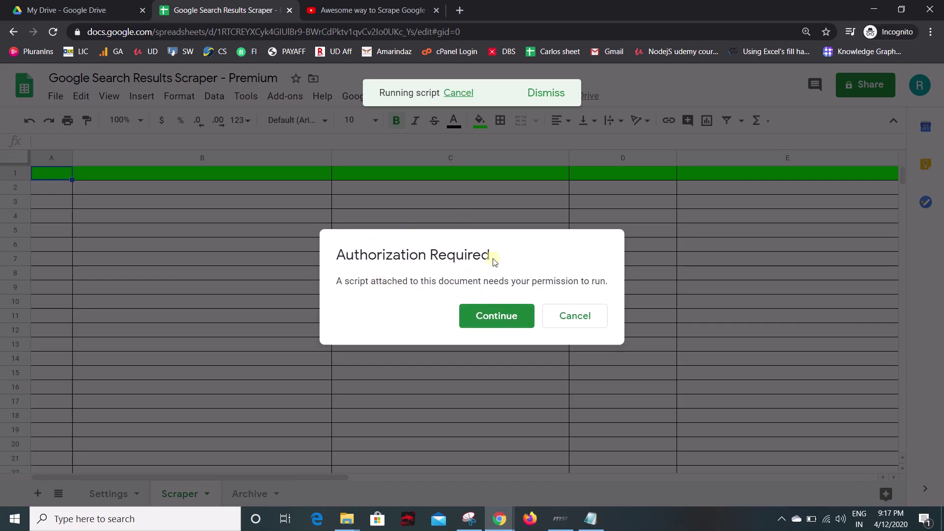
click(494, 317)
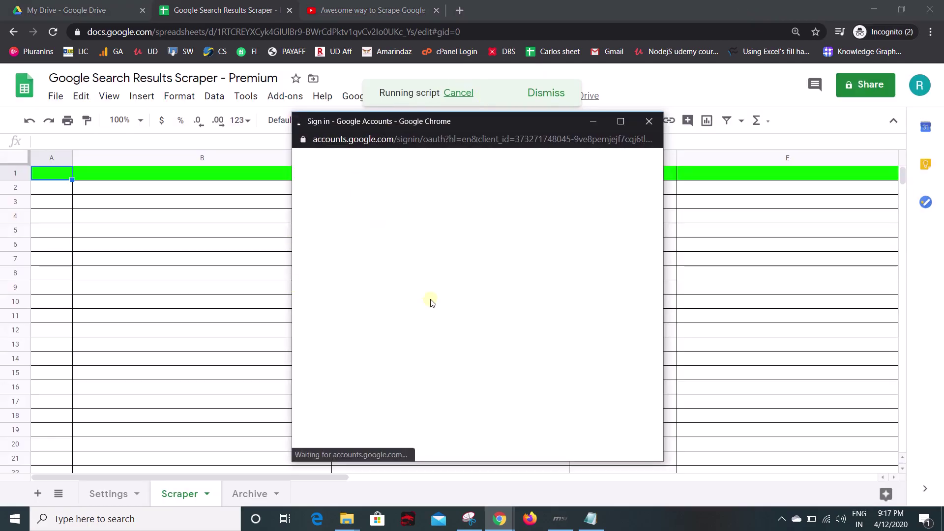
Choose the Google account and proceed past the unverified-app warning to Untitled project.
click(432, 299)
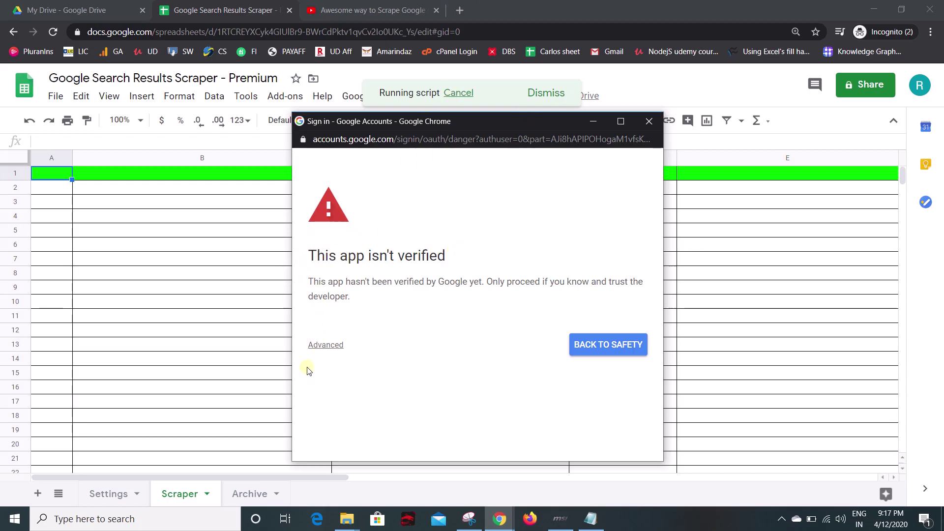
click(326, 345)
scroll(442, 345, down, 1)
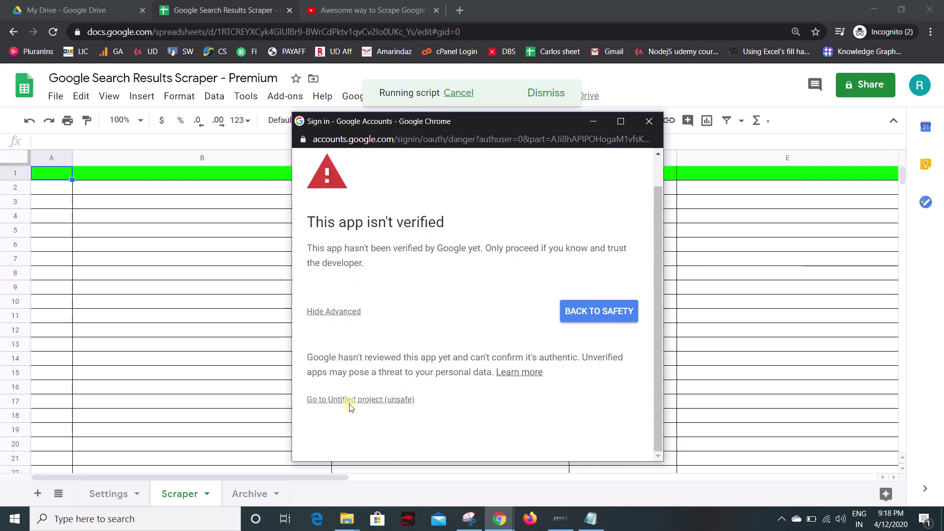
click(350, 398)
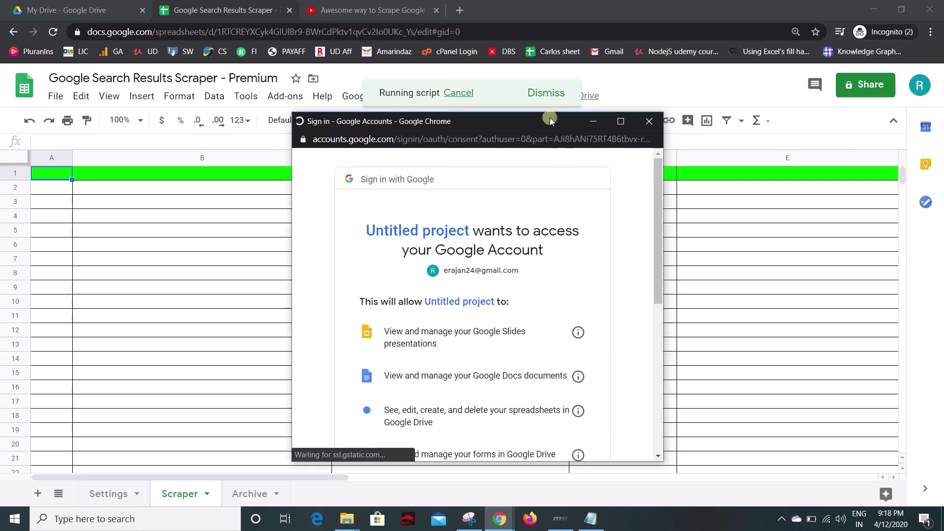
Review the permissions requested by Untitled project and allow it access to the Google account.
scroll(512, 268, down, 5)
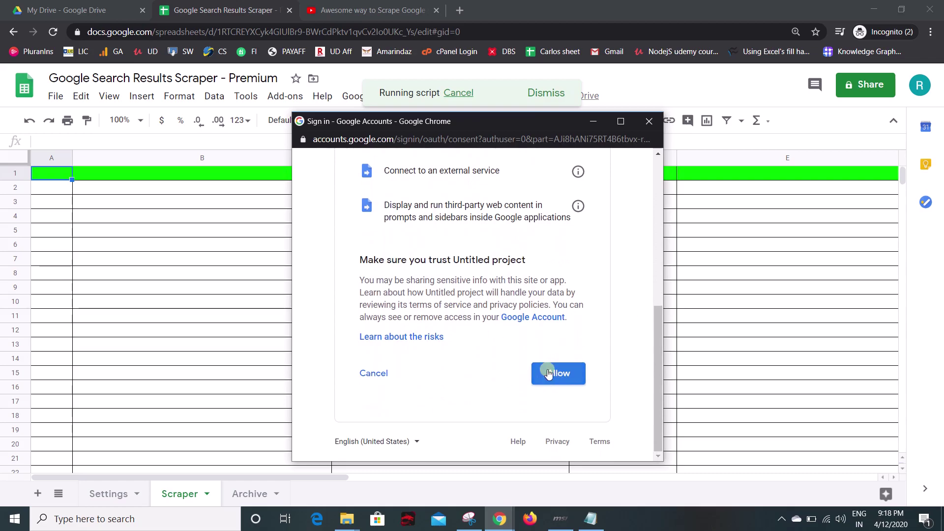
scroll(544, 354, up, 4)
scroll(430, 298, down, 1)
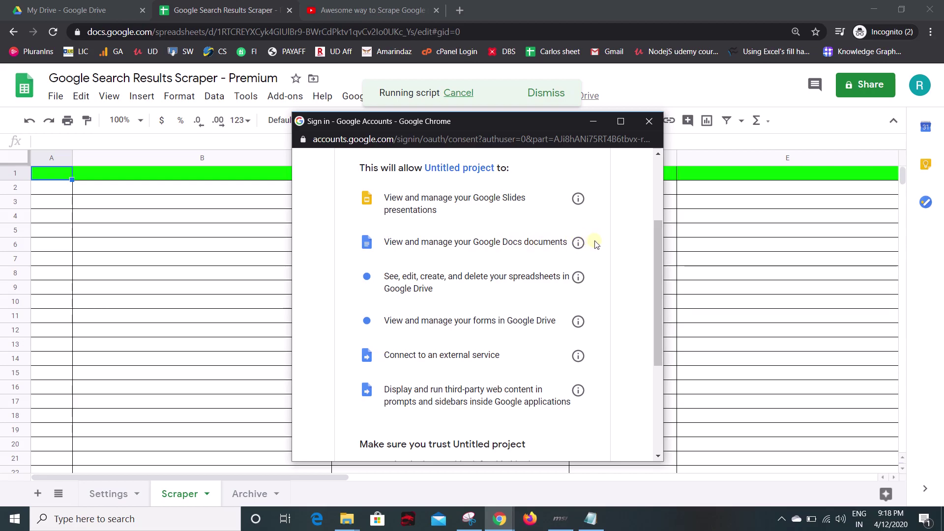
drag(597, 242, 370, 199)
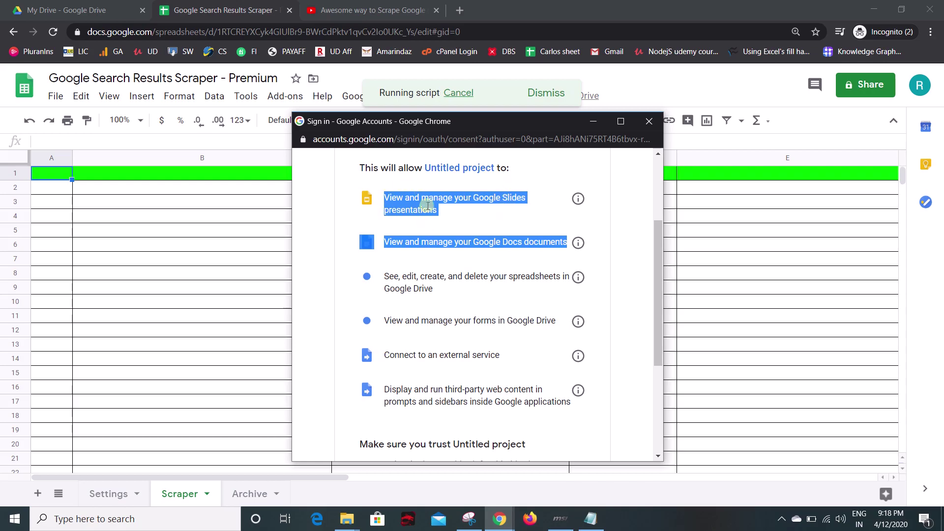
scroll(433, 255, down, 1)
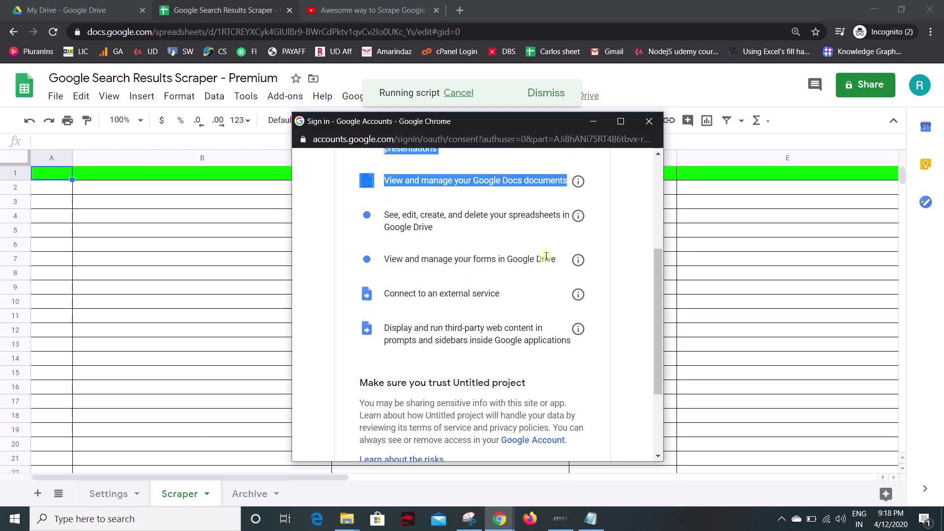
drag(597, 257, 370, 263)
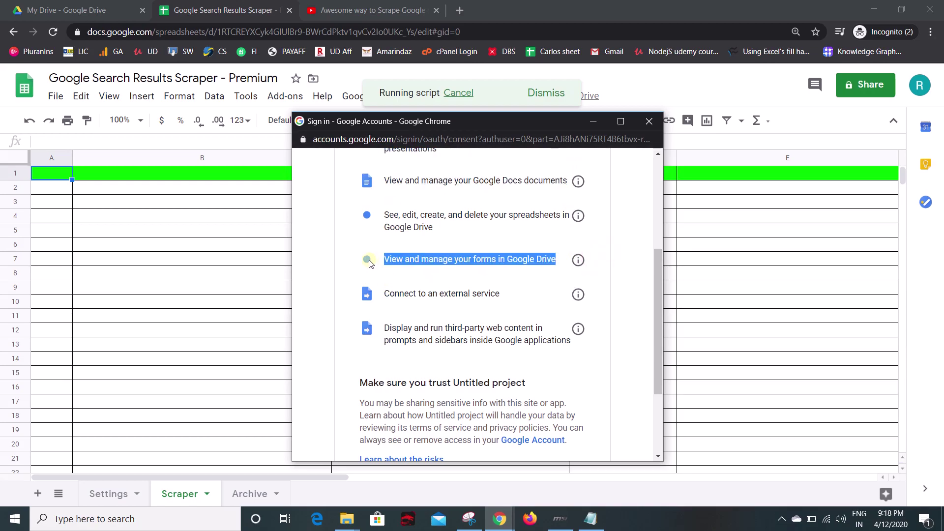
scroll(373, 262, down, 3)
scroll(529, 244, up, 3)
scroll(543, 256, down, 2)
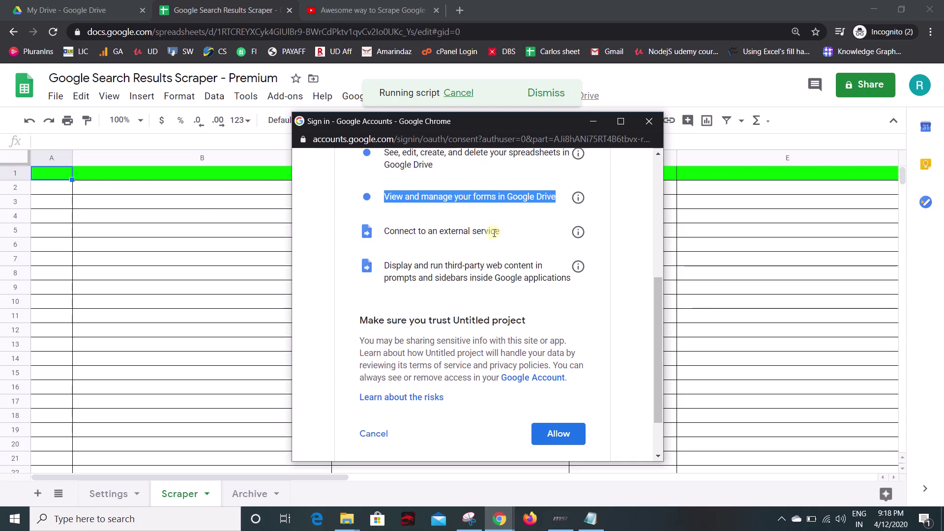
scroll(494, 233, down, 1)
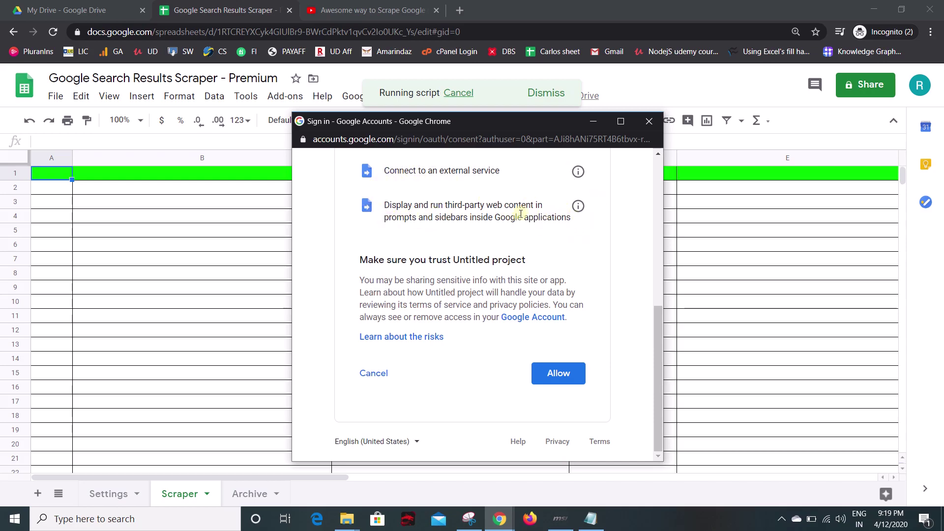
scroll(520, 219, up, 5)
scroll(477, 230, down, 5)
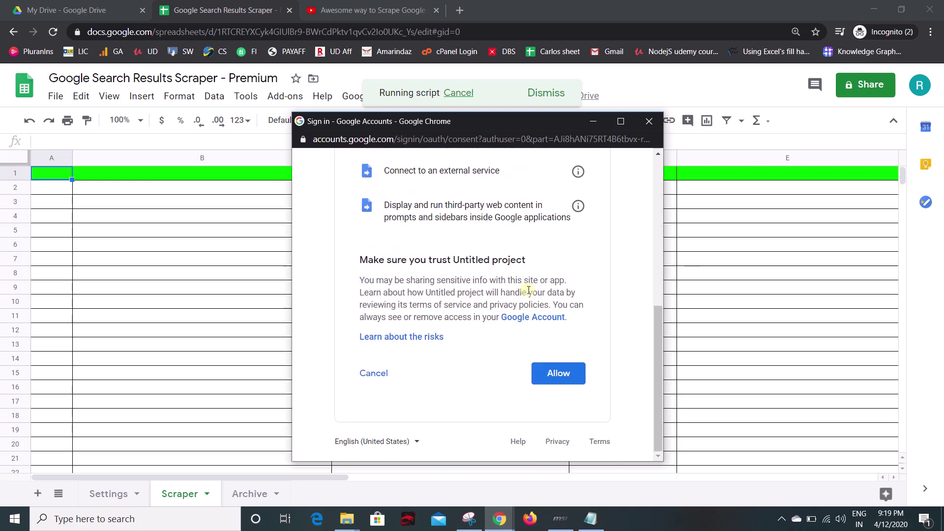
click(582, 386)
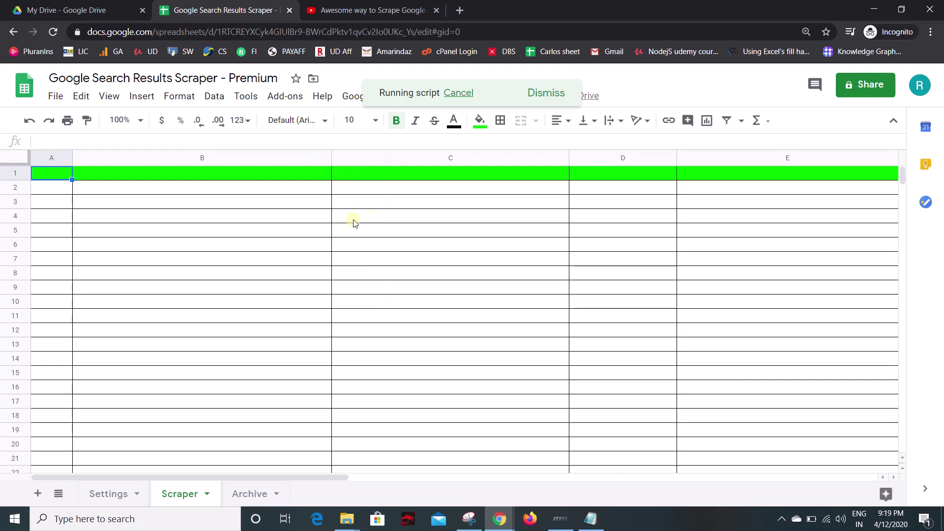
Recheck the Settings sheet, dismiss the running-script notice, and run Scrape Google Search Results again on the Scraper sheet.
click(106, 494)
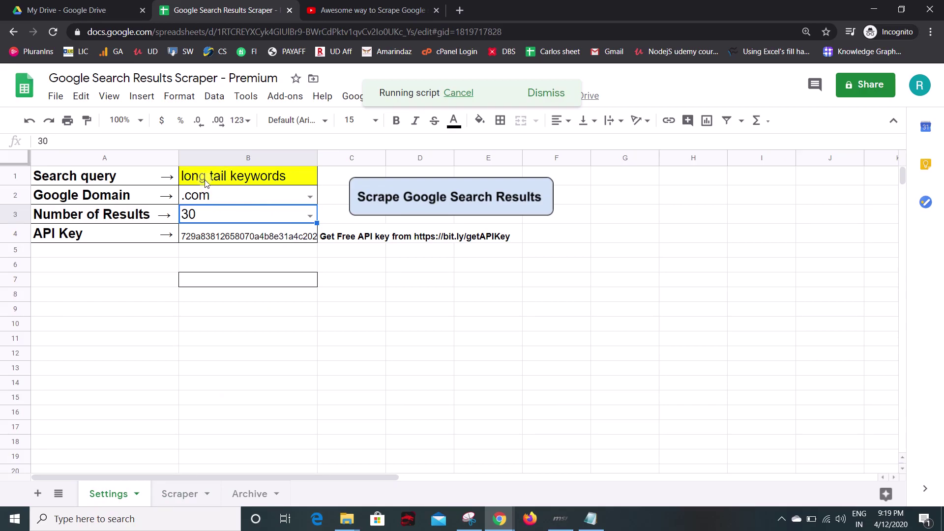
click(186, 494)
click(553, 93)
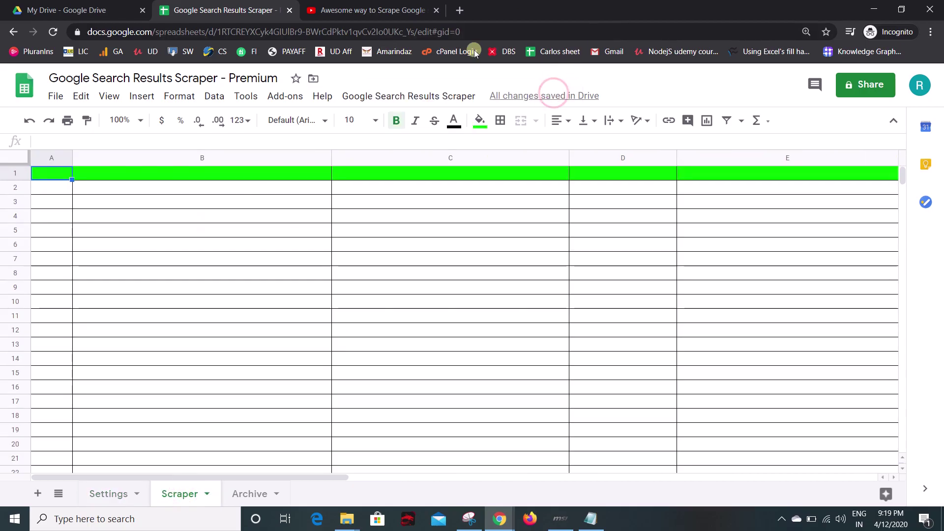
click(412, 97)
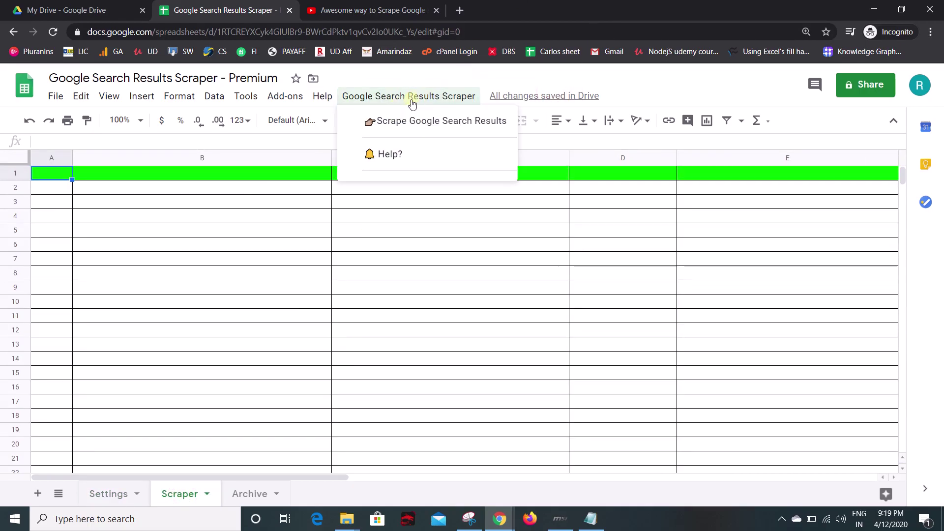
click(433, 121)
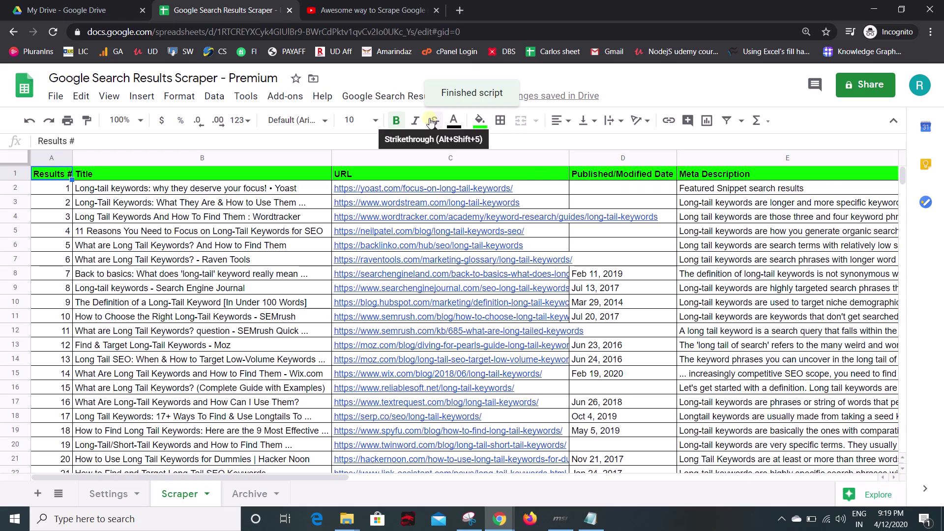
Review the scraped results on the Scraper sheet through to the last row and compare them with the number of results in Settings.
scroll(240, 263, down, 5)
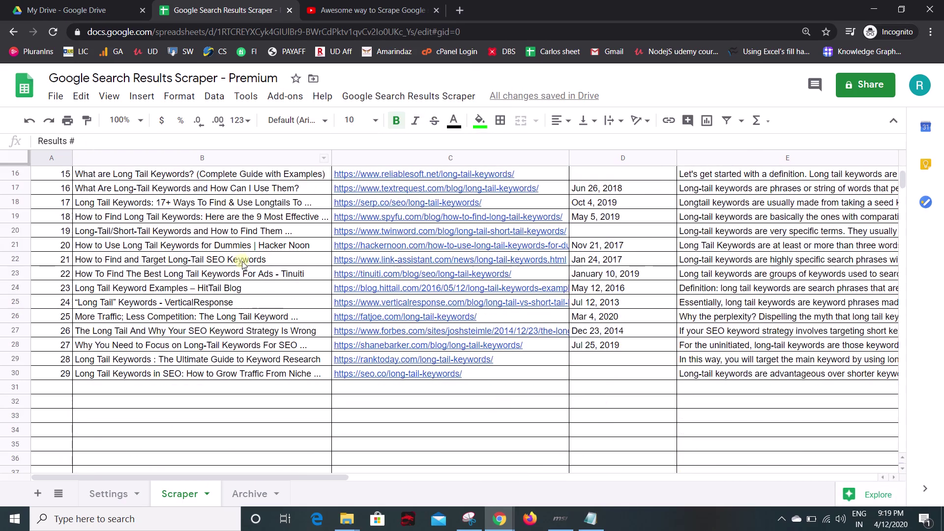
scroll(268, 353, up, 5)
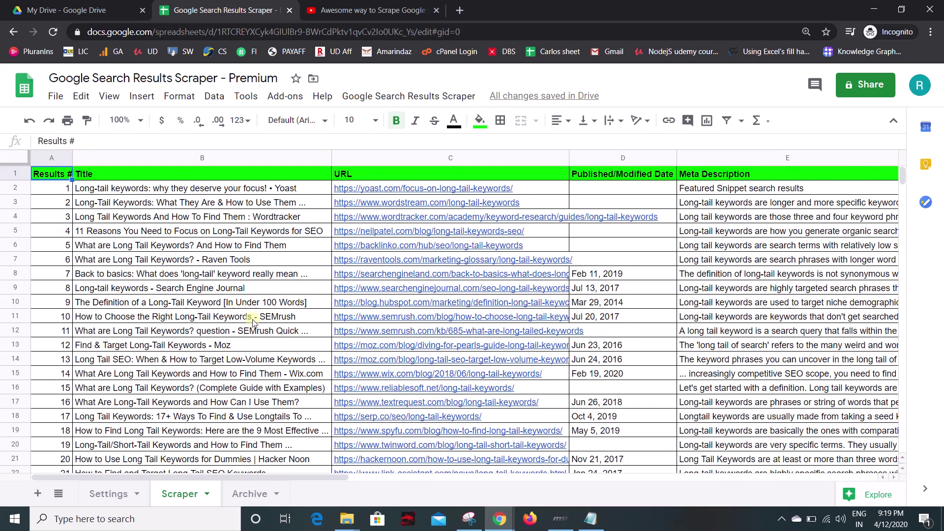
scroll(128, 380, down, 3)
click(114, 494)
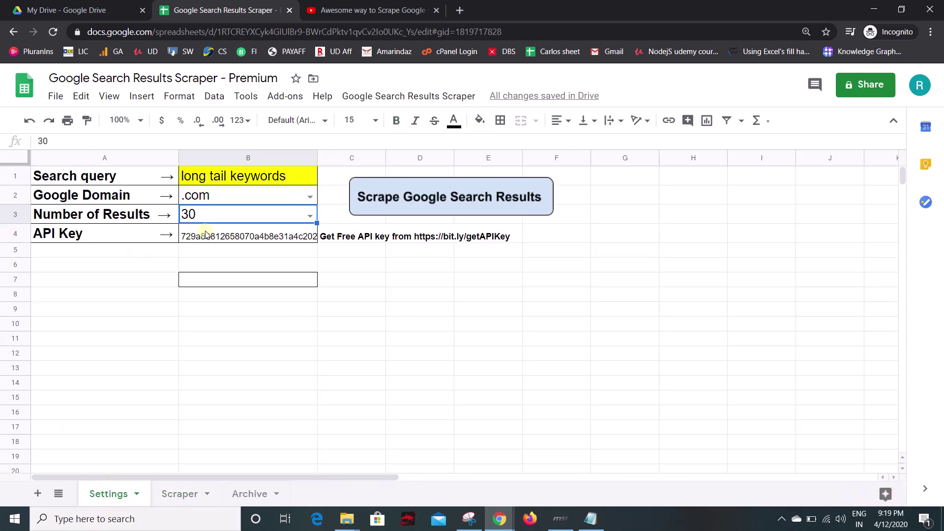
click(187, 495)
scroll(190, 364, up, 3)
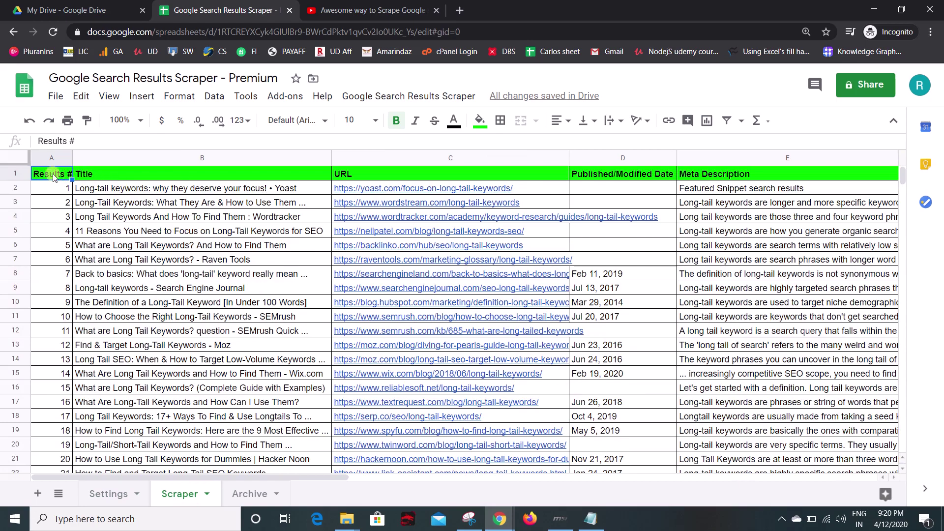
Examine the Results #, Title, URL, Published/Modified Date and Meta Description columns on the Scraper sheet one after another.
click(46, 157)
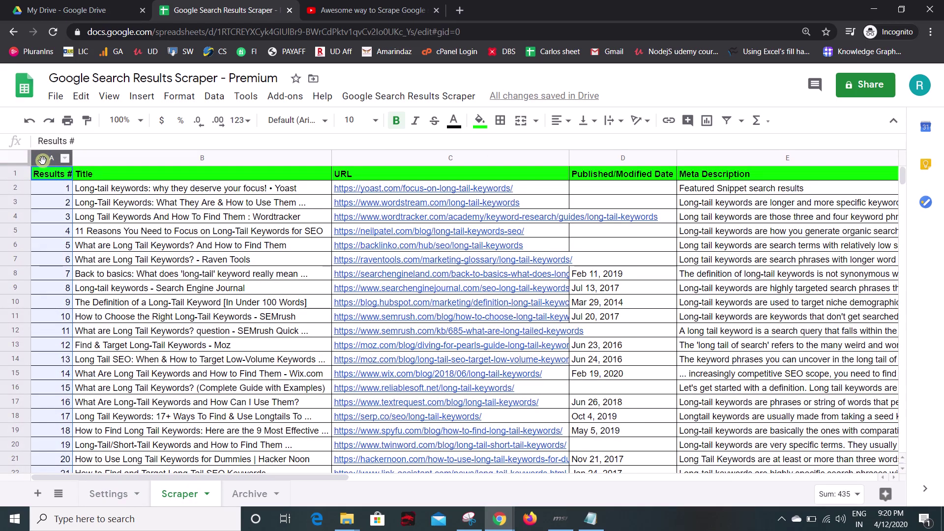
click(126, 157)
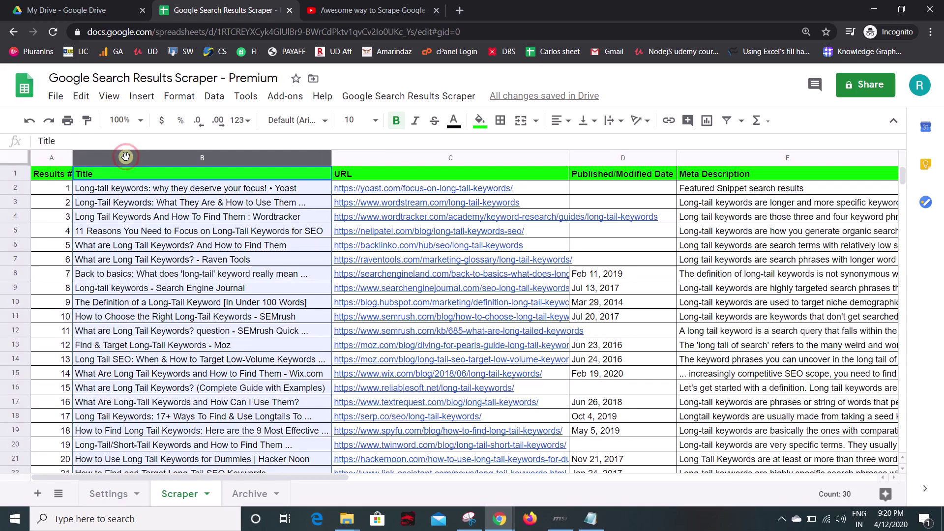
click(388, 158)
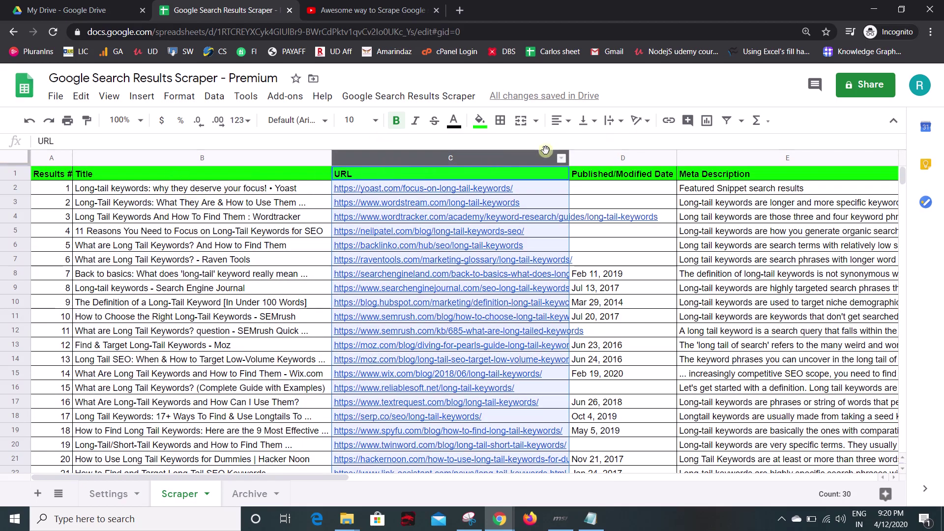
scroll(628, 222, down, 3)
scroll(635, 325, up, 3)
click(625, 159)
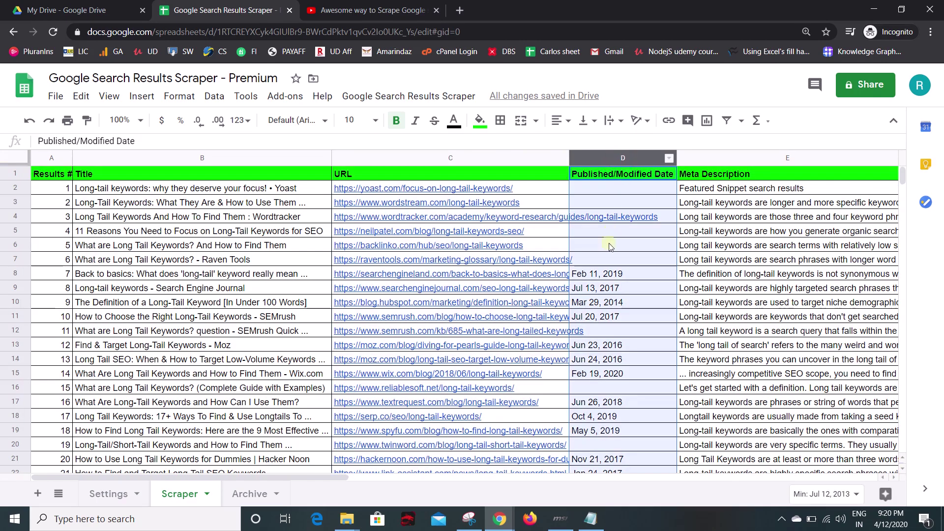
scroll(612, 274, down, 5)
scroll(612, 276, up, 5)
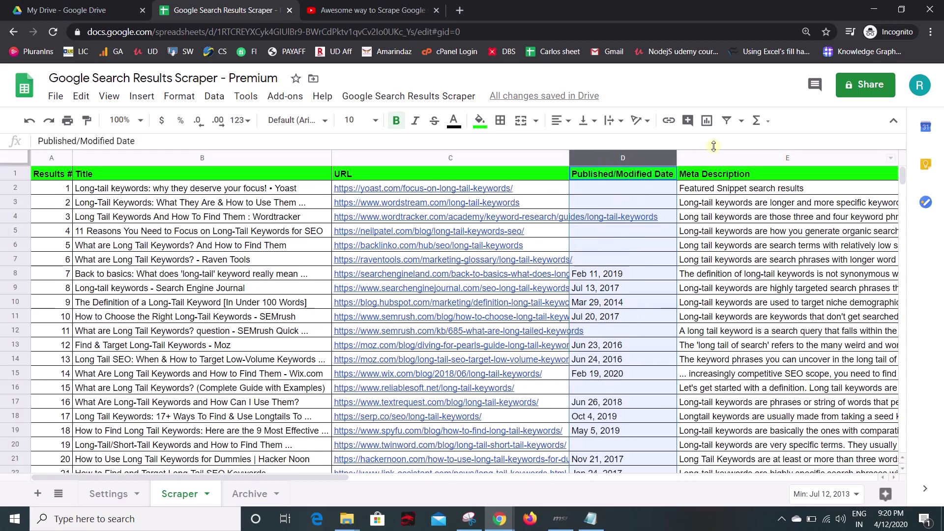
click(723, 162)
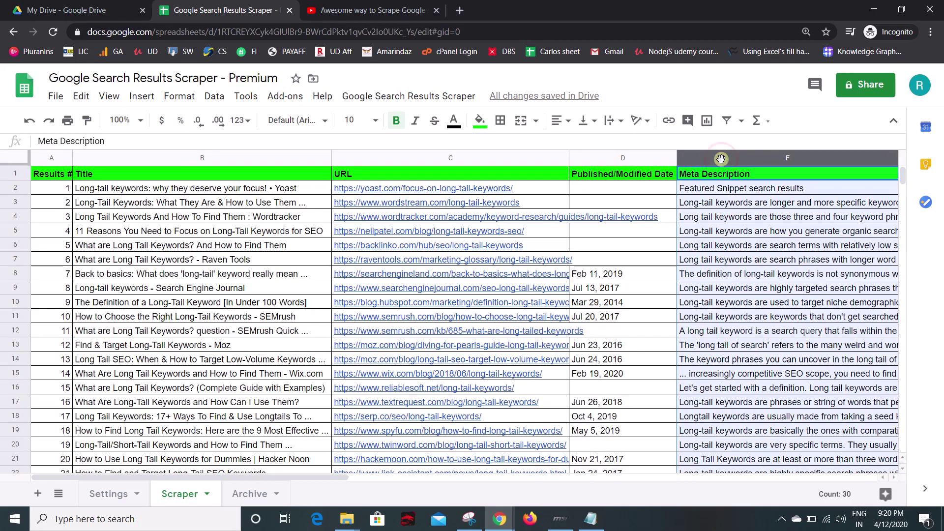
Copy the search query from the Settings sheet and search Google for "long tail keywords" in a new browser tab.
click(109, 494)
click(245, 177)
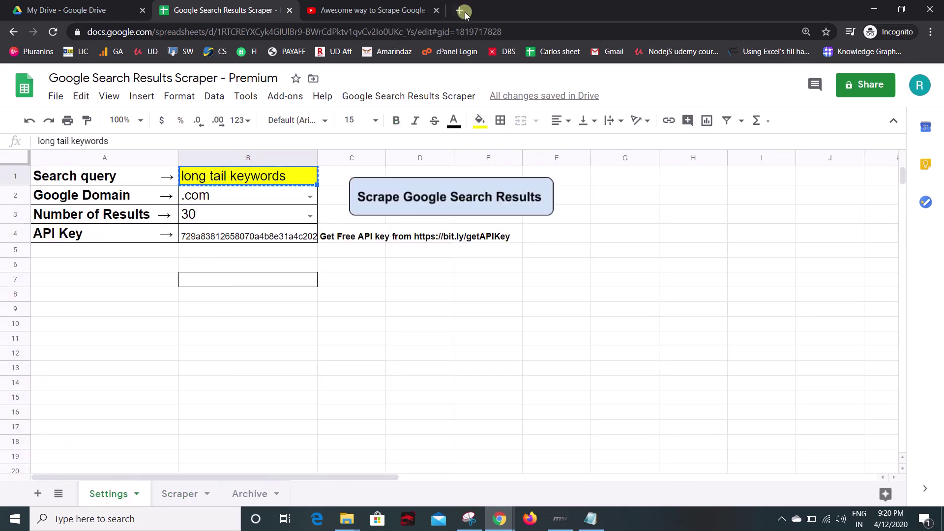
click(460, 10)
text(go)
key(Return)
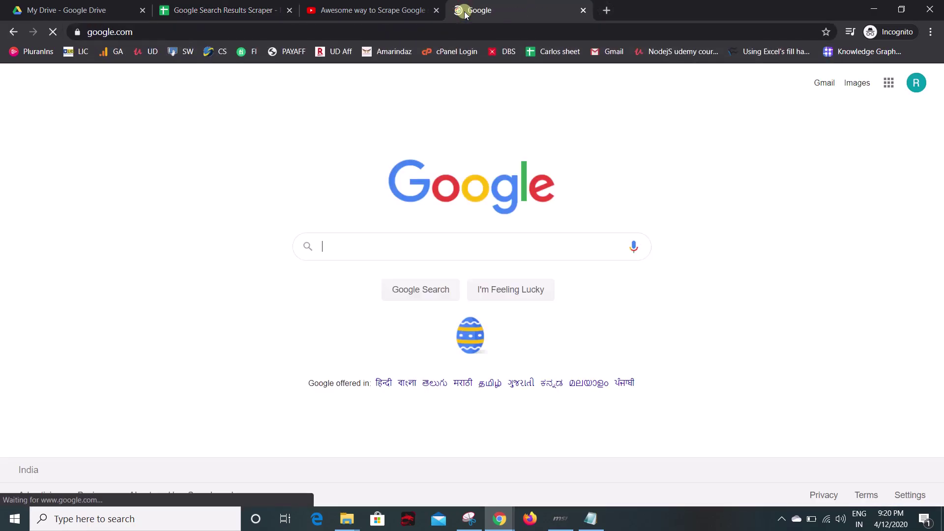
text(long tail keywords)
click(403, 281)
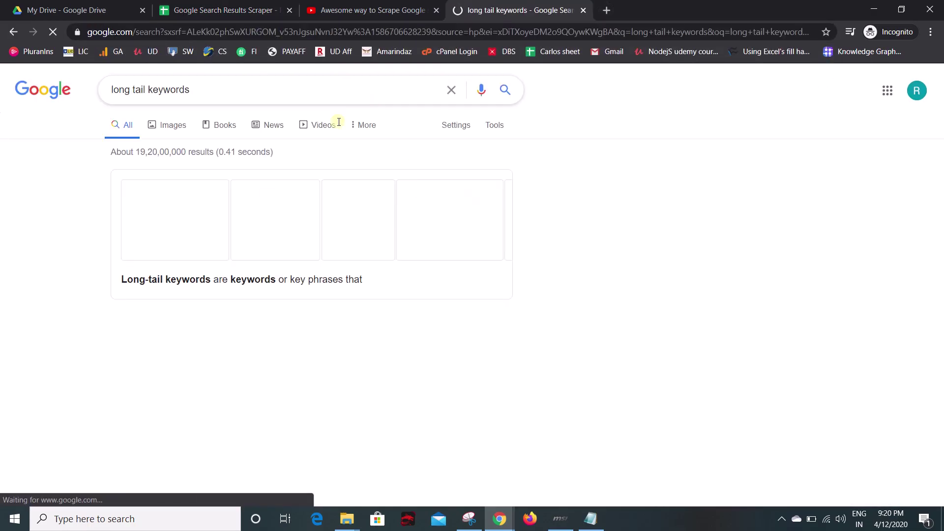
Compare the Google results page for "long tail keywords" with the titles and URLs scraped on the Scraper sheet.
scroll(306, 264, down, 3)
key(ctrl+2)
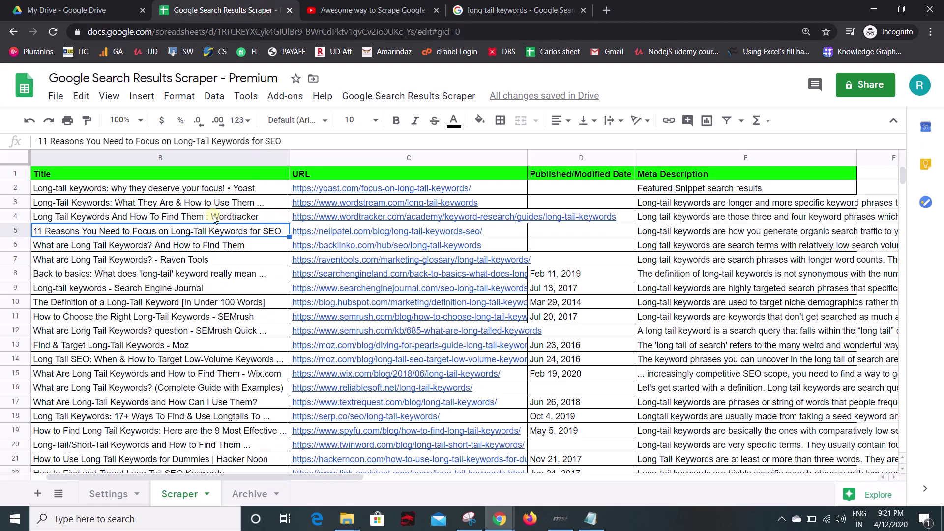
click(519, 10)
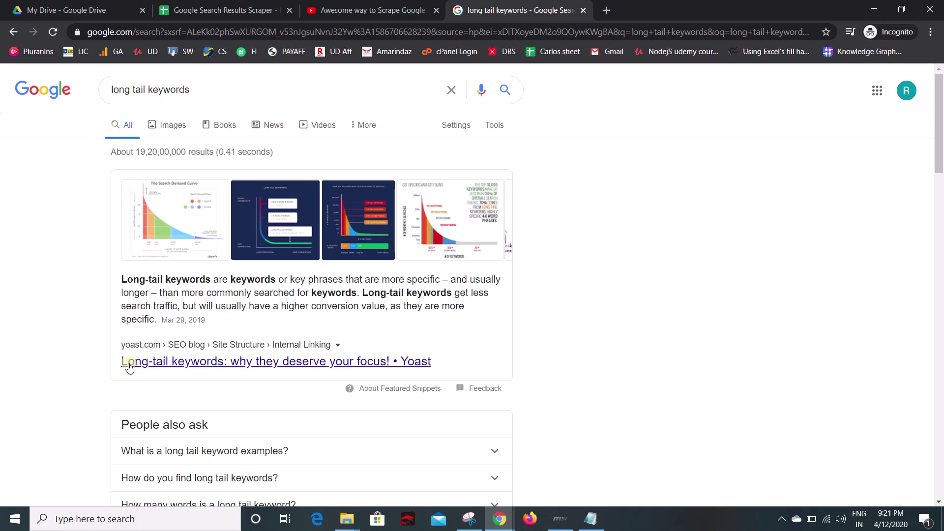
scroll(140, 369, down, 1)
scroll(143, 305, down, 1)
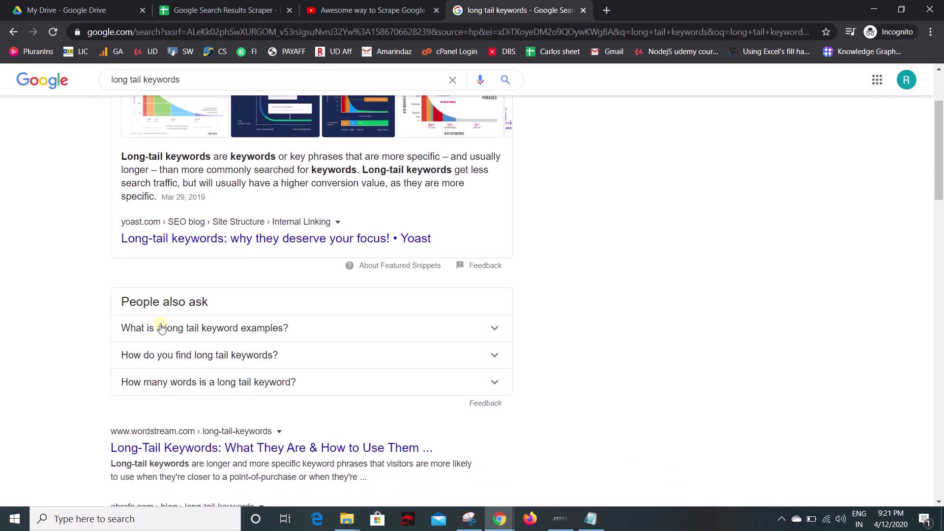
click(239, 15)
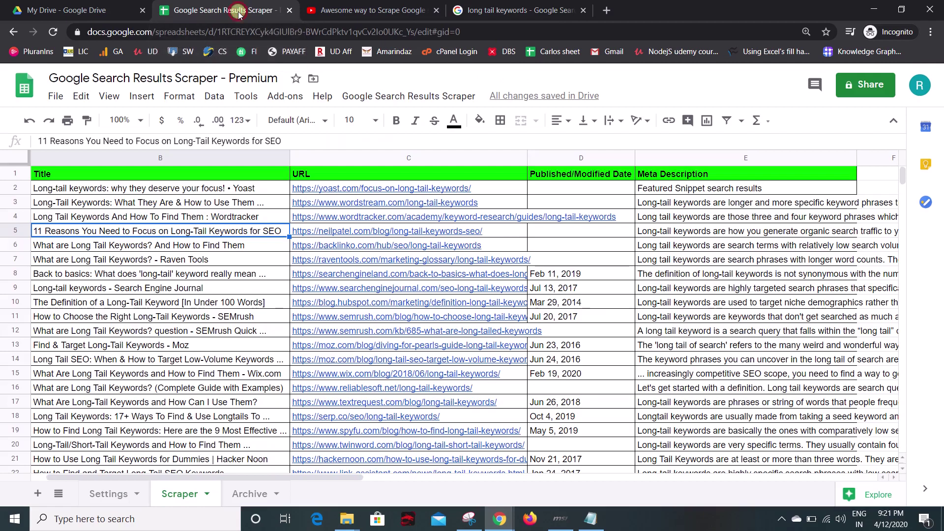
click(473, 193)
click(499, 202)
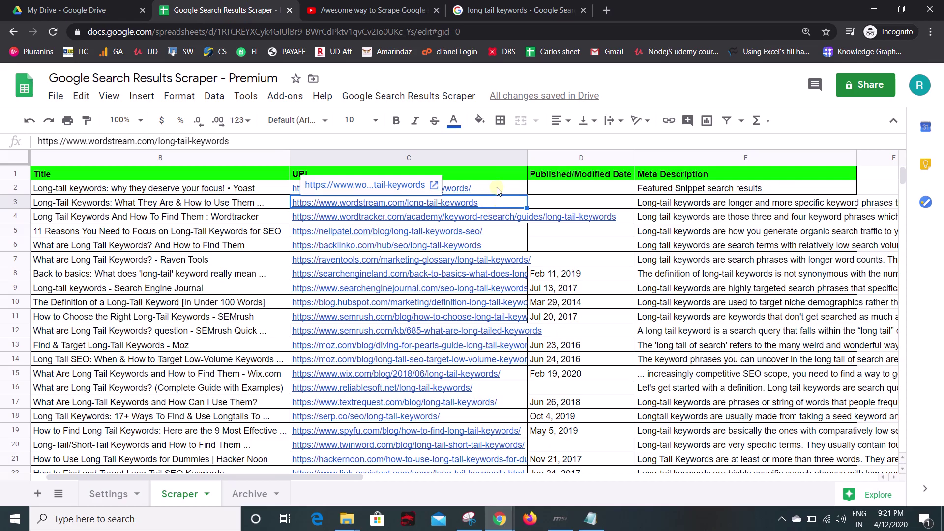
scroll(465, 290, down, 5)
scroll(467, 305, up, 5)
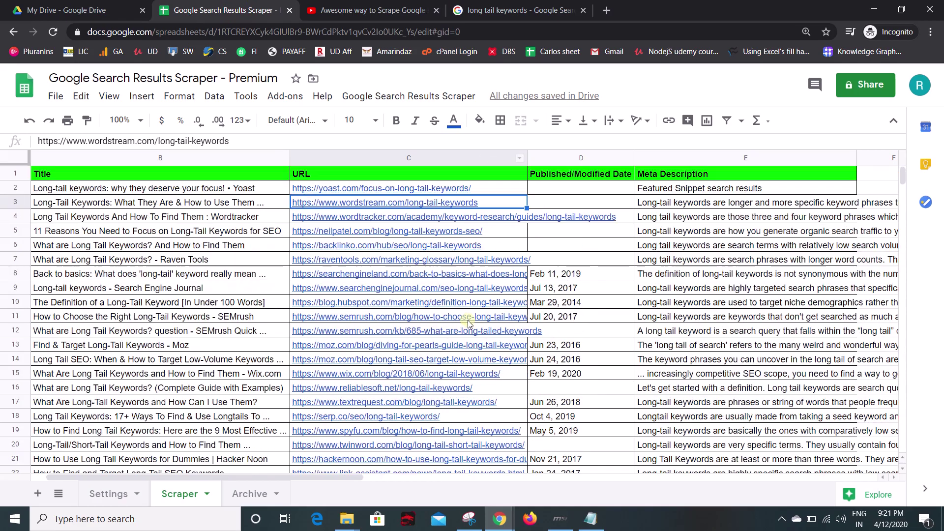
scroll(499, 300, down, 5)
scroll(499, 300, up, 5)
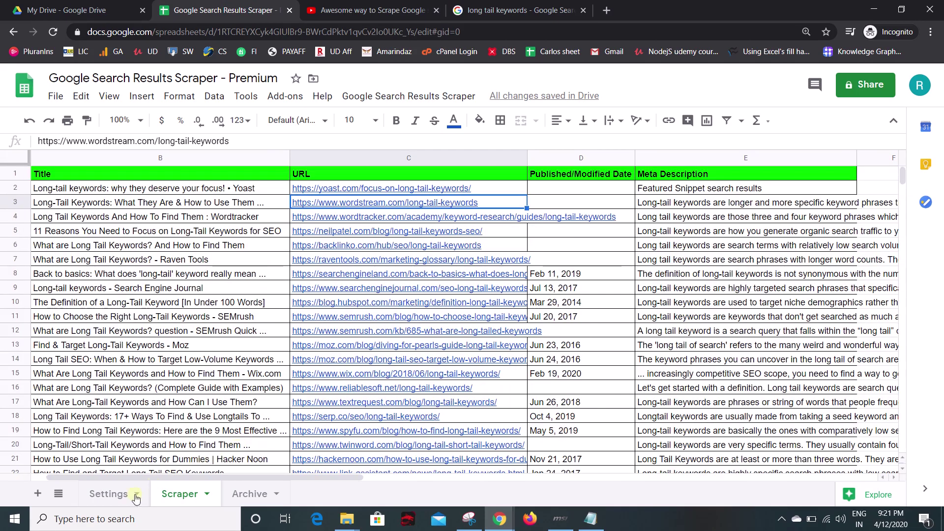
On the Settings sheet, set the search query to "corona latest news" and the number of results to 100.
click(107, 496)
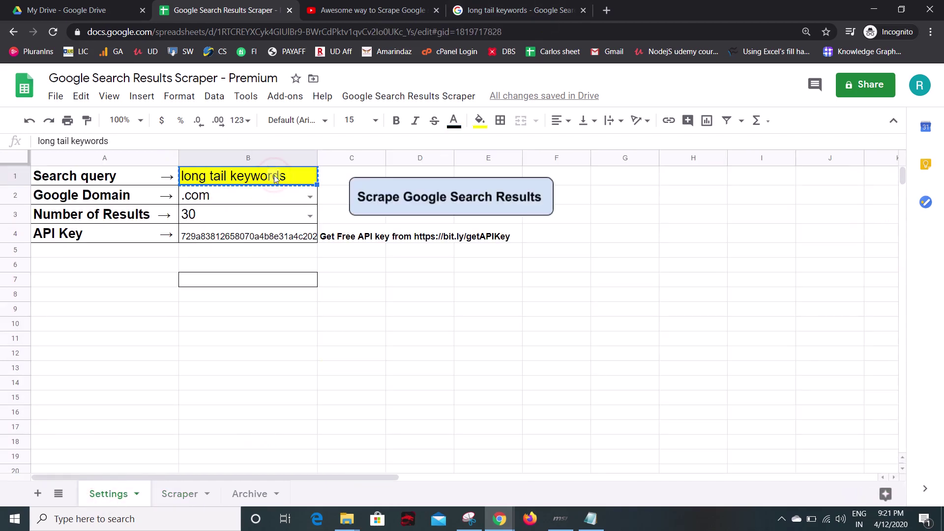
text(coron)
key(BackSpace)
key(BackSpace)
key(BackSpace)
key(BackSpace)
text(orona latest news)
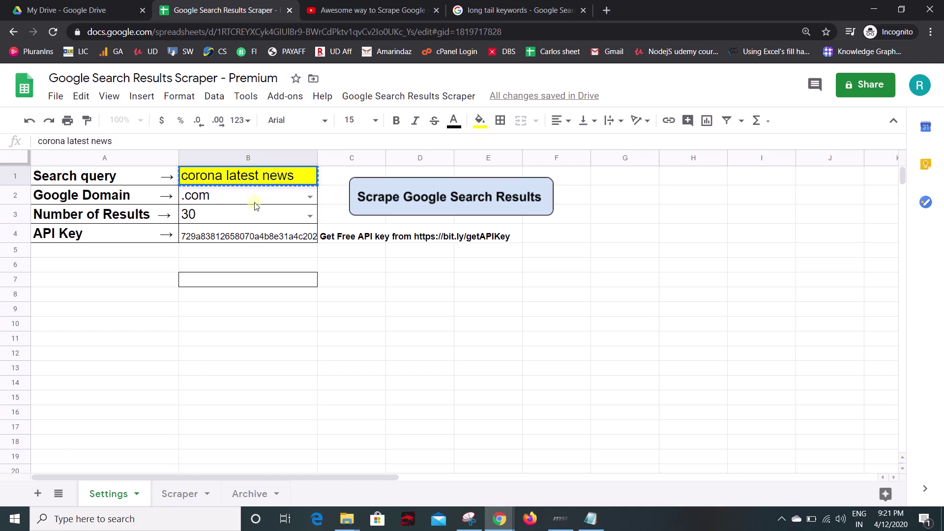
click(256, 295)
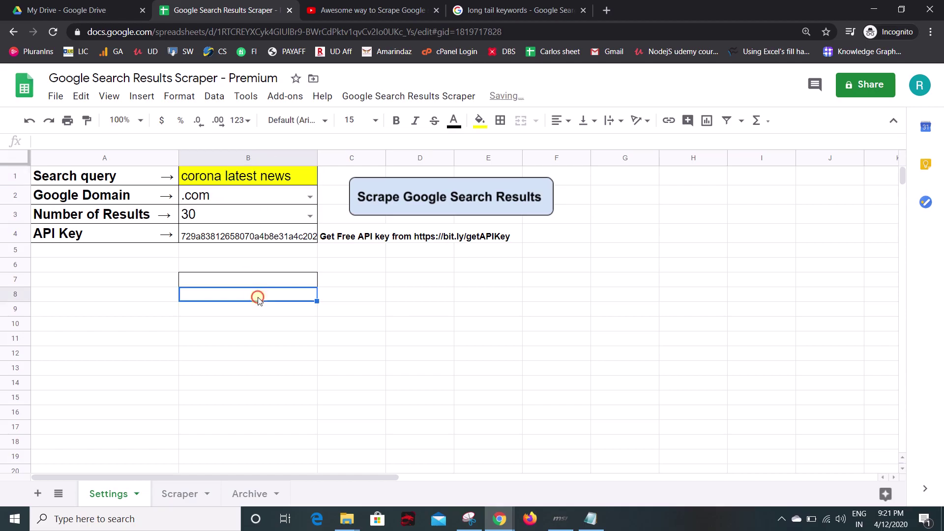
click(310, 217)
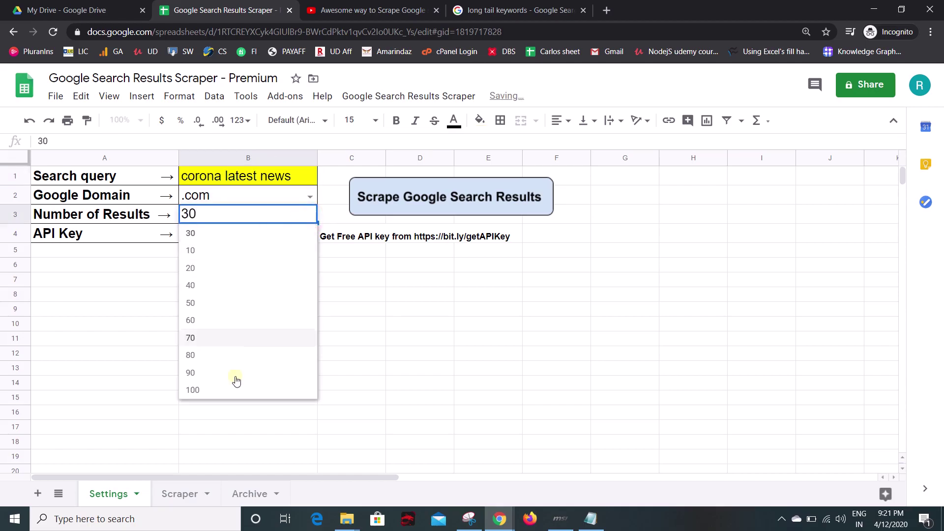
click(214, 393)
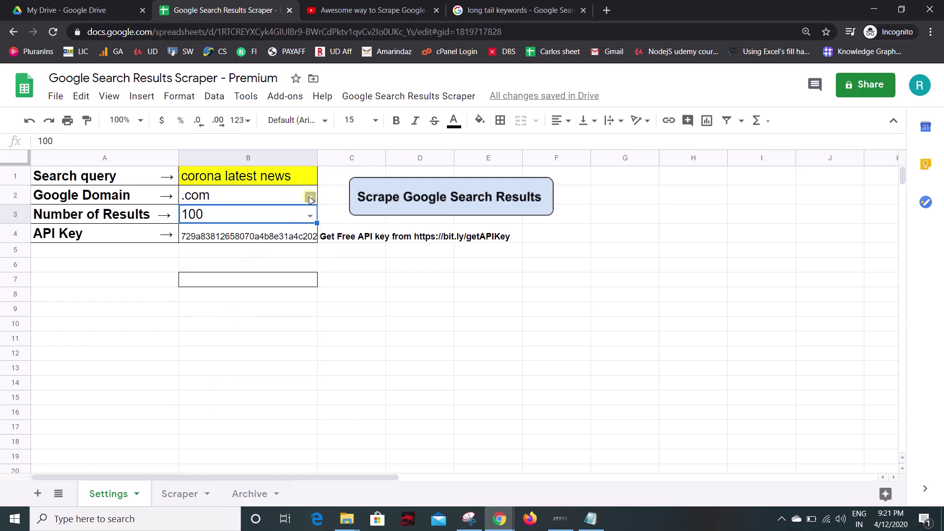
Run Scrape Google Search Results for the new query from the Scraper sheet.
click(405, 197)
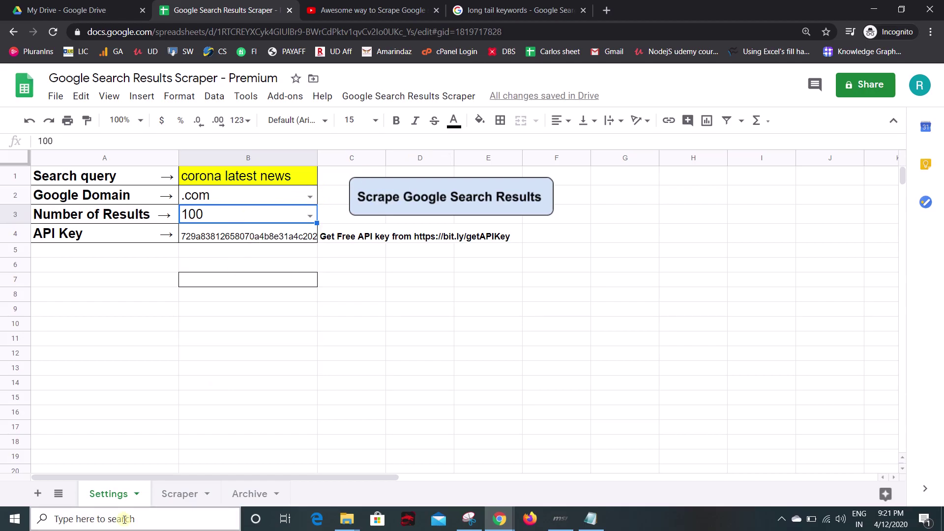
click(166, 496)
click(356, 100)
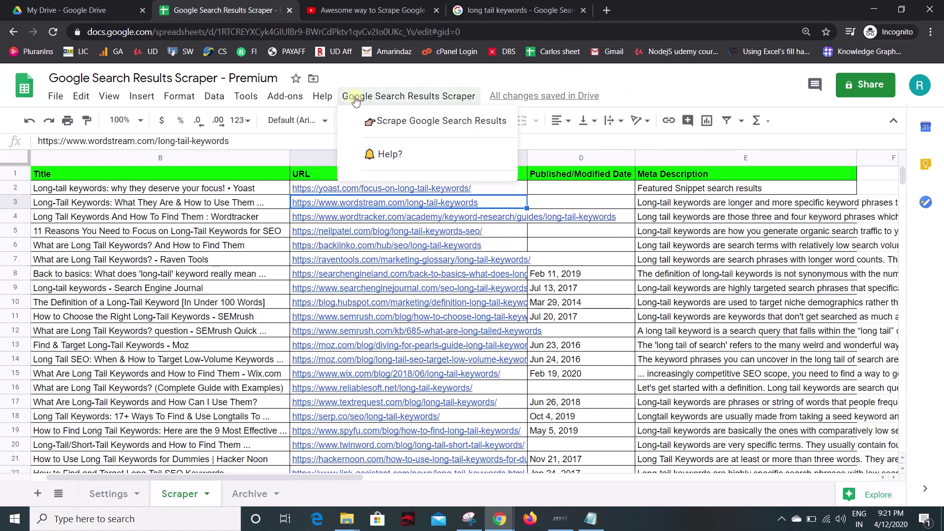
click(434, 121)
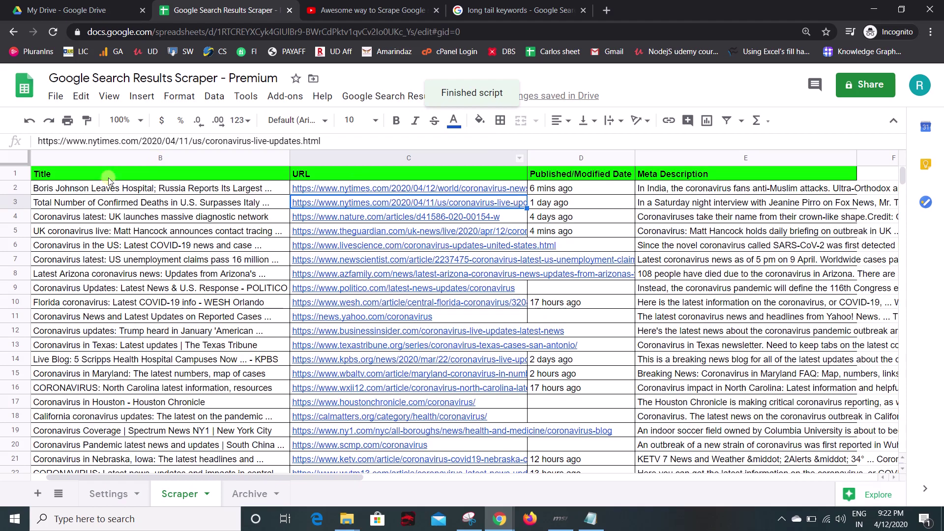
Examine the title, published date and meta description of the first rows scraped for "corona latest news".
click(148, 190)
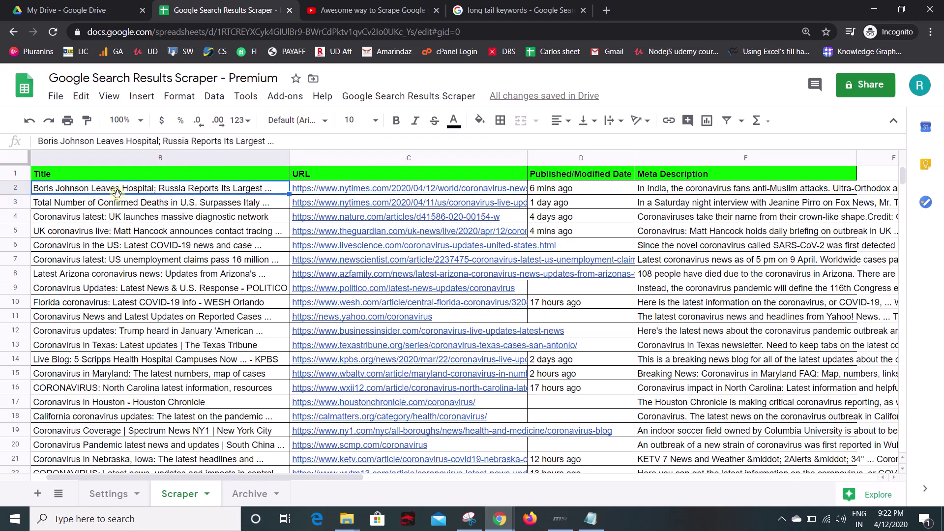
drag(580, 190, 577, 231)
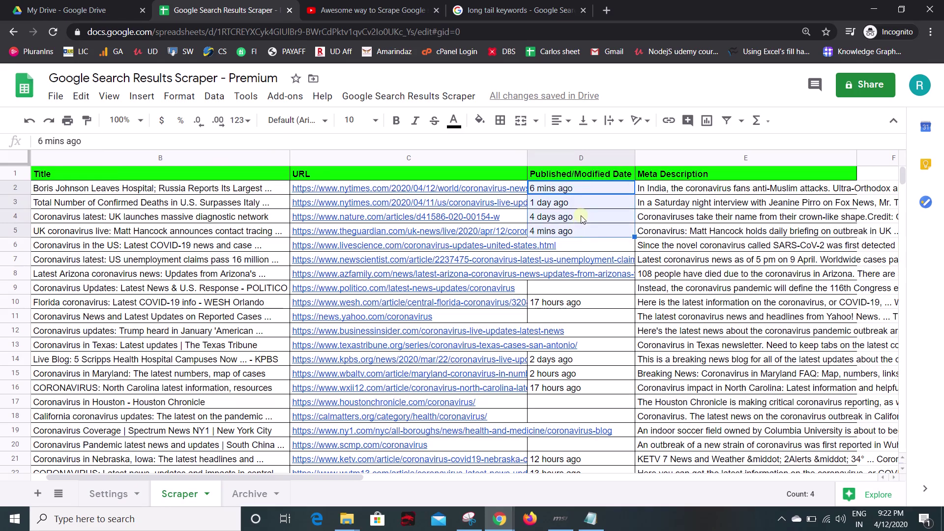
scroll(549, 391, down, 5)
scroll(551, 394, up, 2)
scroll(550, 394, up, 3)
click(558, 193)
click(687, 191)
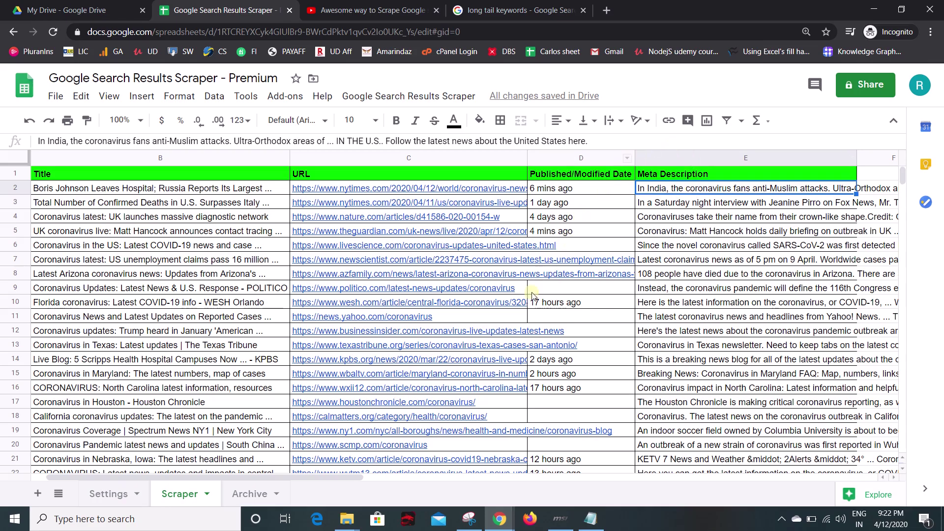
Check the last scraped row on the Scraper sheet against the number of results requested in Settings.
scroll(529, 295, down, 10)
scroll(524, 364, down, 17)
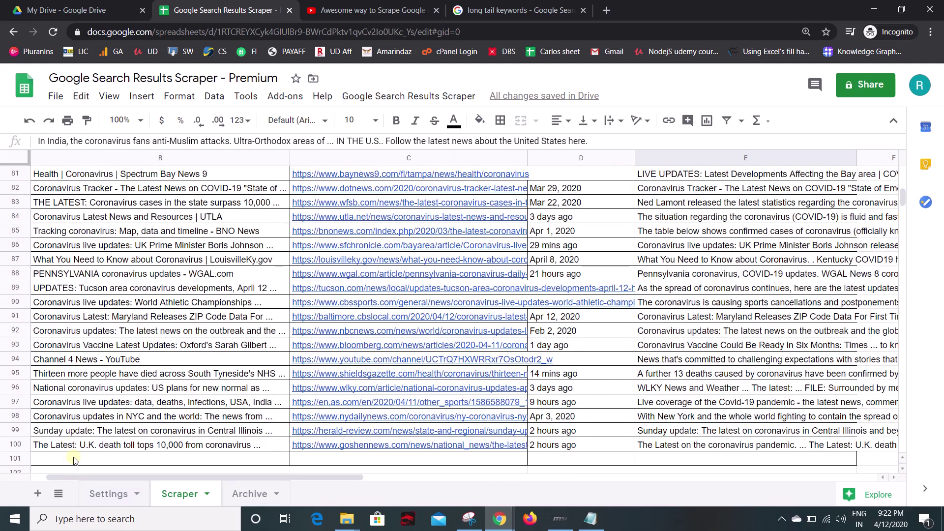
click(81, 445)
click(98, 494)
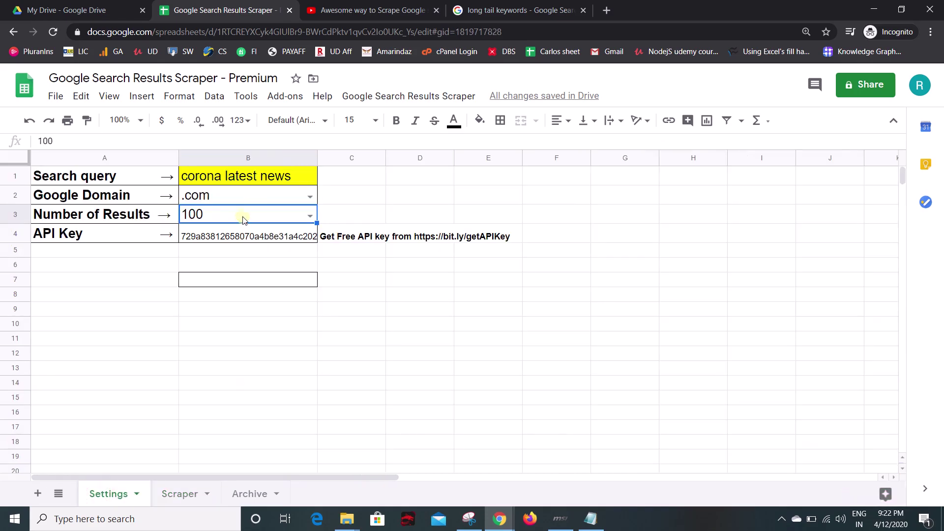
click(170, 496)
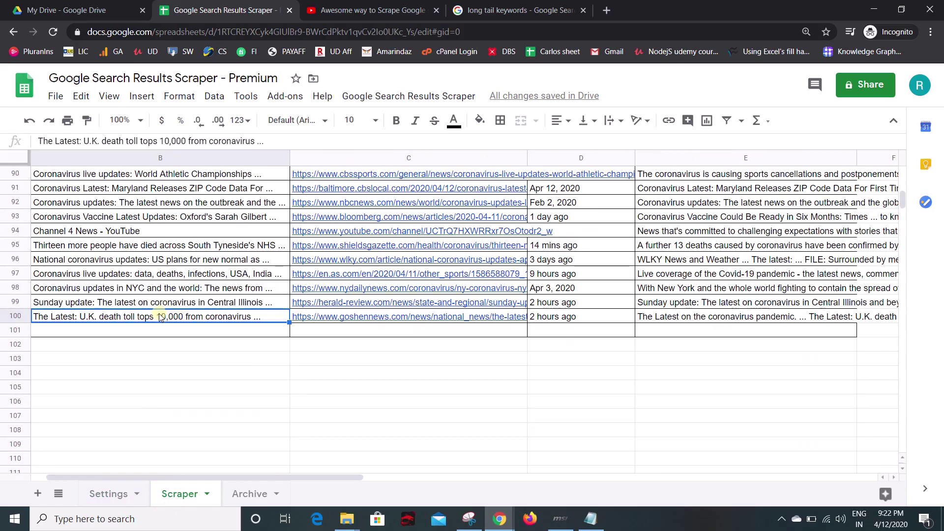
scroll(226, 344, up, 12)
scroll(226, 356, up, 11)
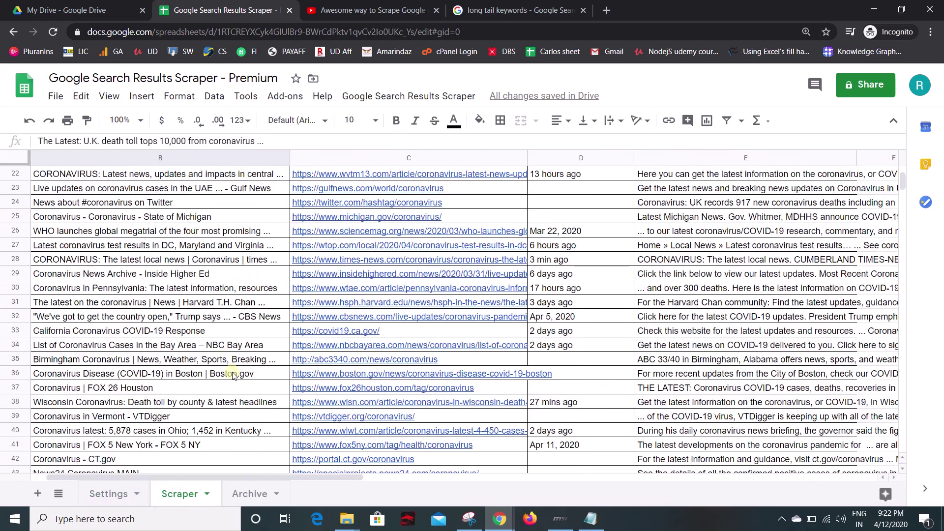
Look over the Archive sheet alongside the Scraper results and return to the Settings sheet.
click(246, 494)
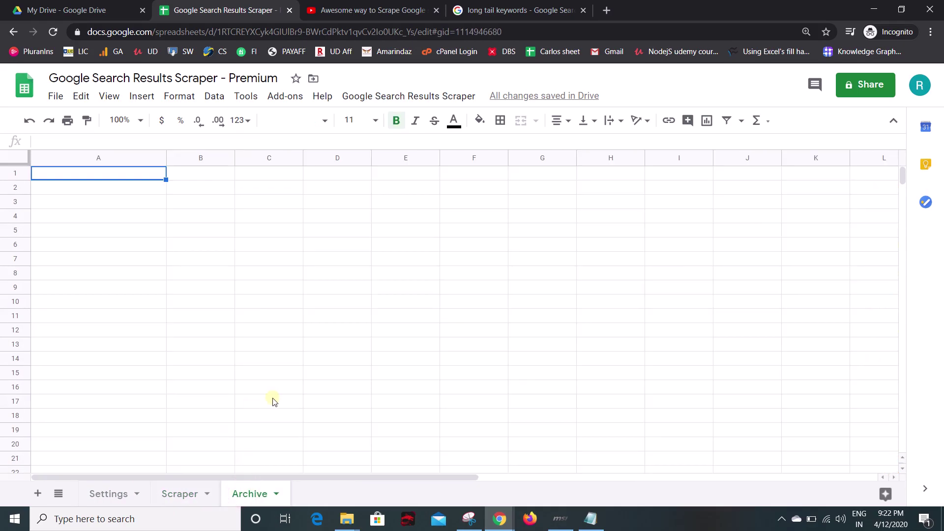
click(186, 495)
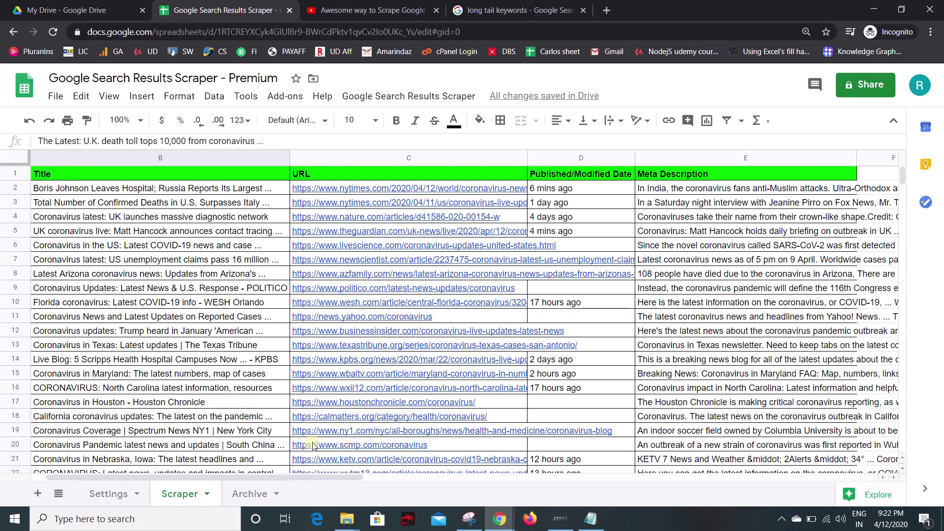
click(253, 494)
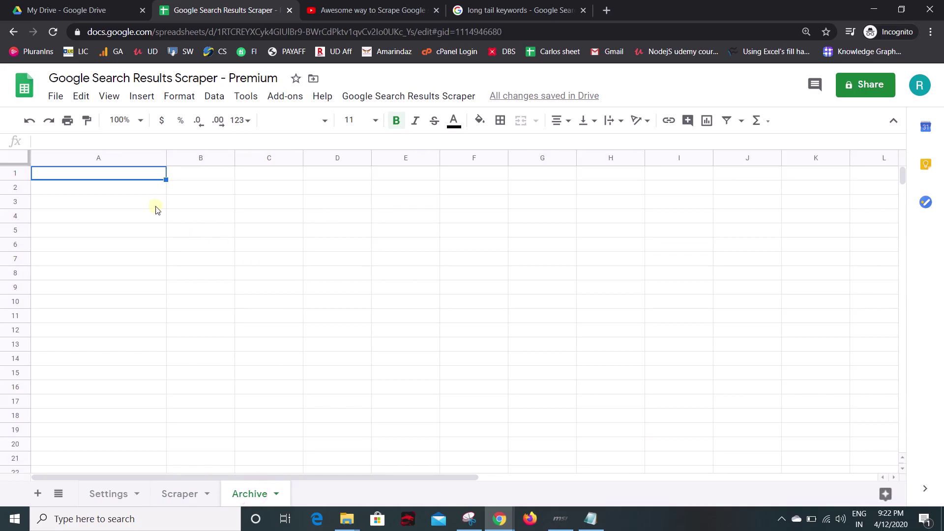
click(169, 494)
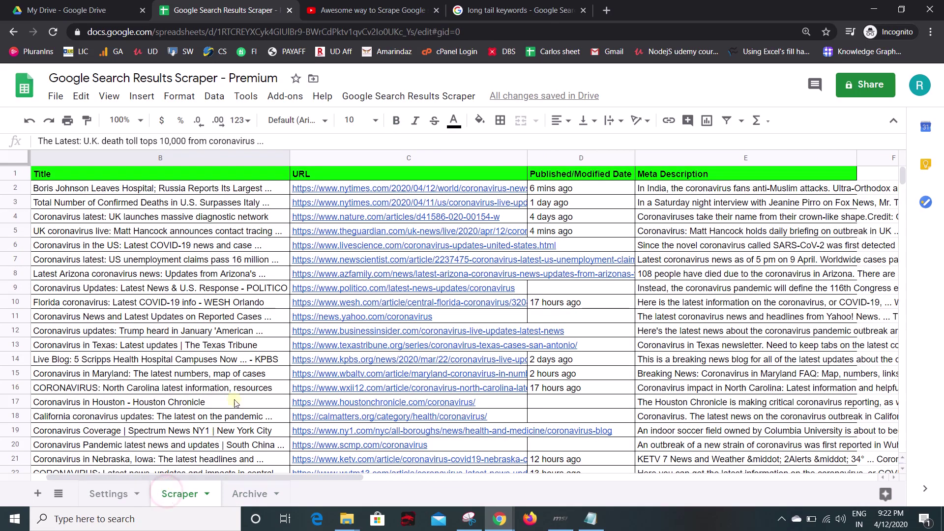
click(107, 495)
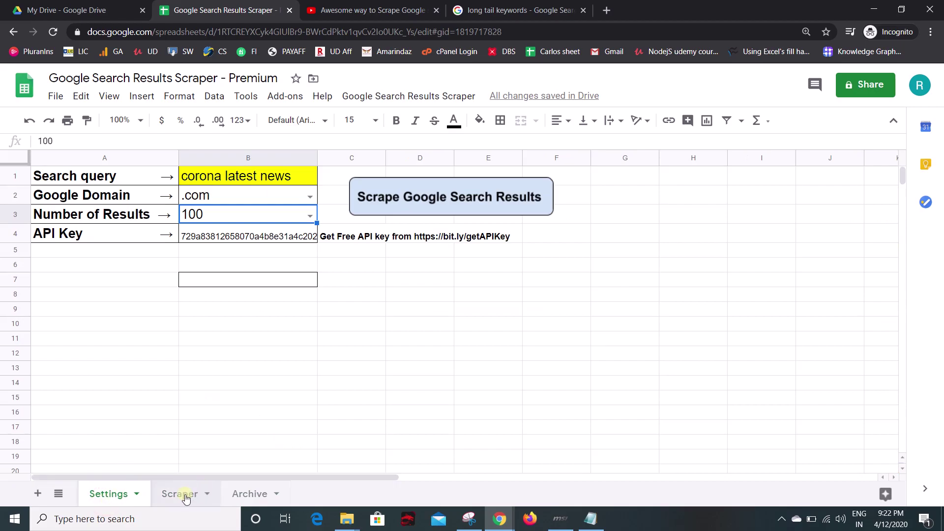